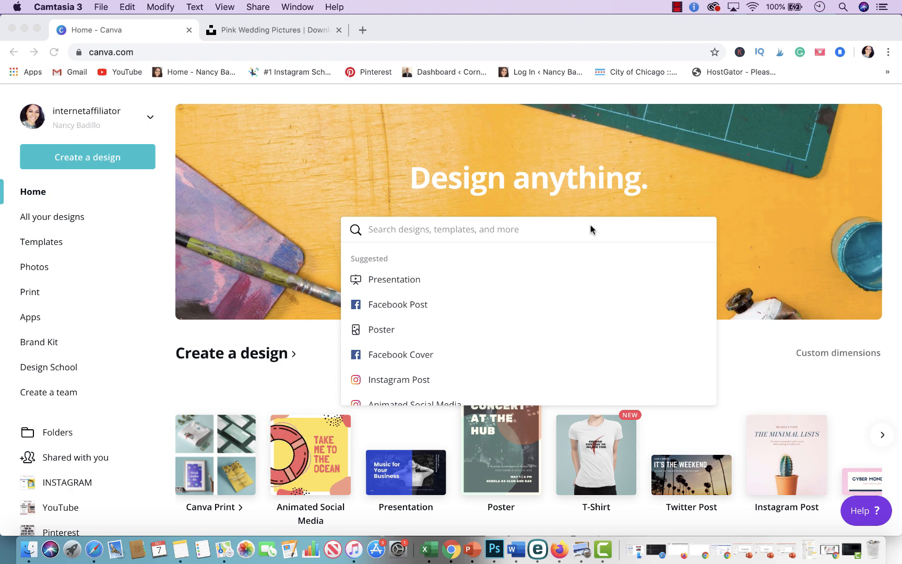
pyautogui.click(295, 38)
pyautogui.click(295, 37)
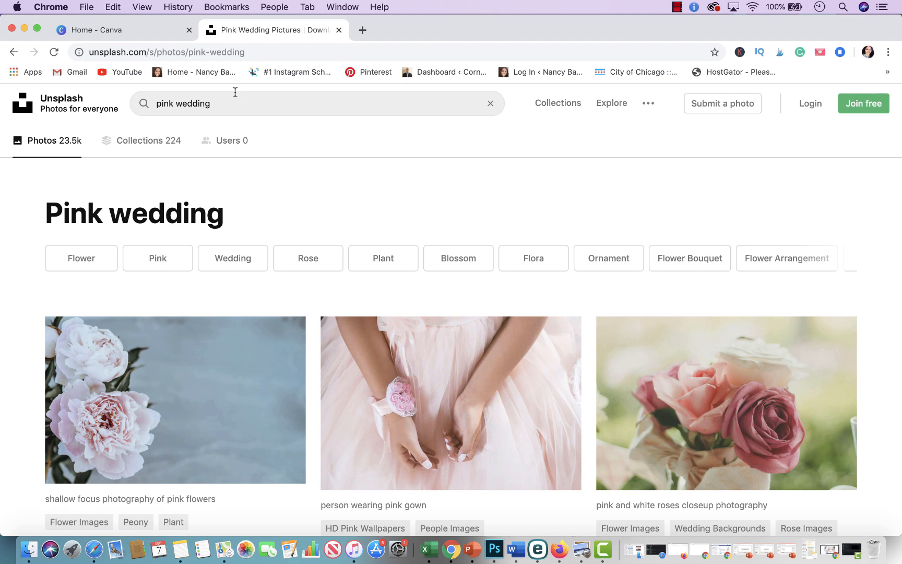
pyautogui.click(68, 106)
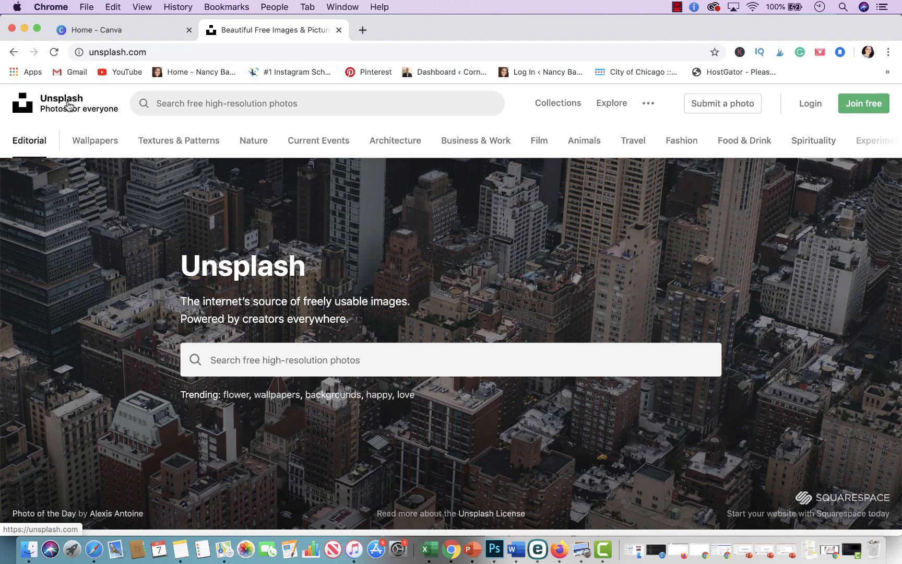
pyautogui.click(95, 32)
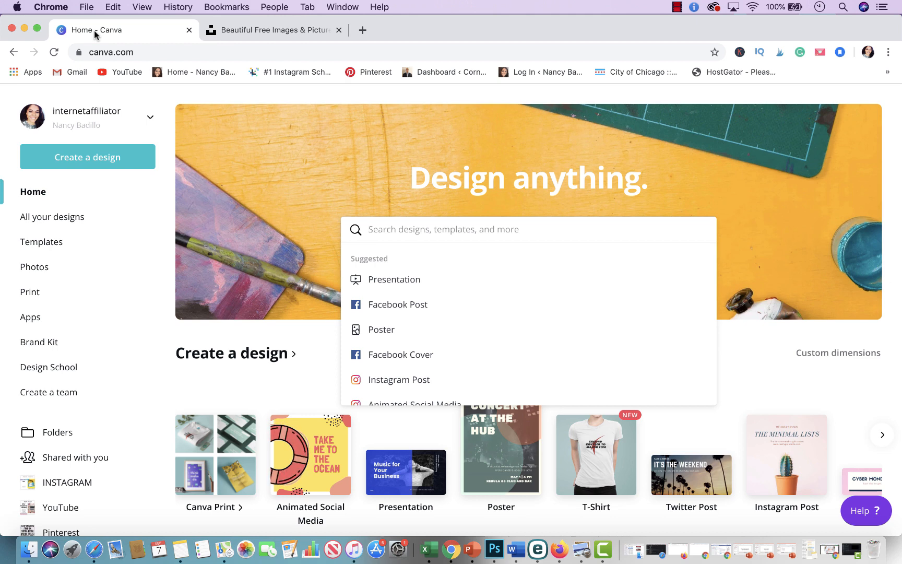
# Step: Create a new design with custom dimensions of 504 by 2022 px
pyautogui.click(81, 167)
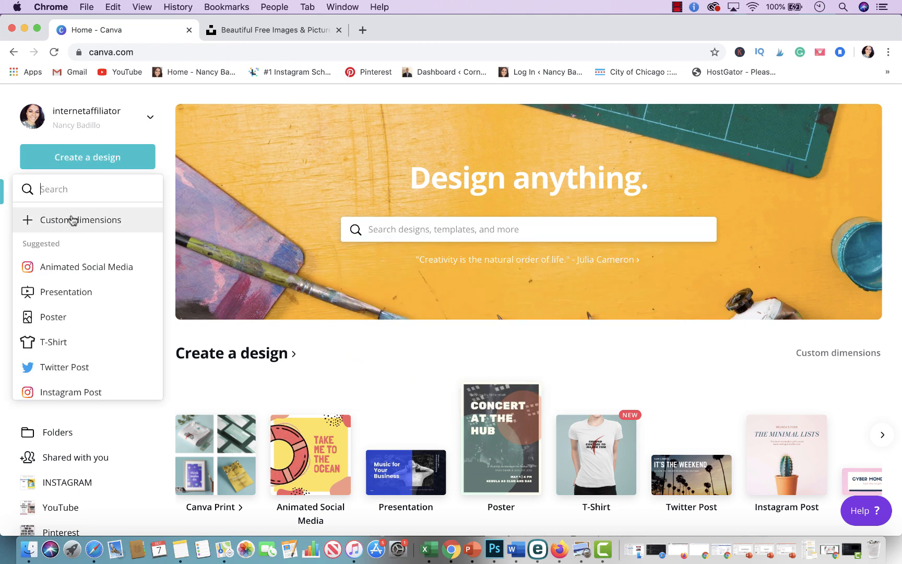
pyautogui.click(72, 216)
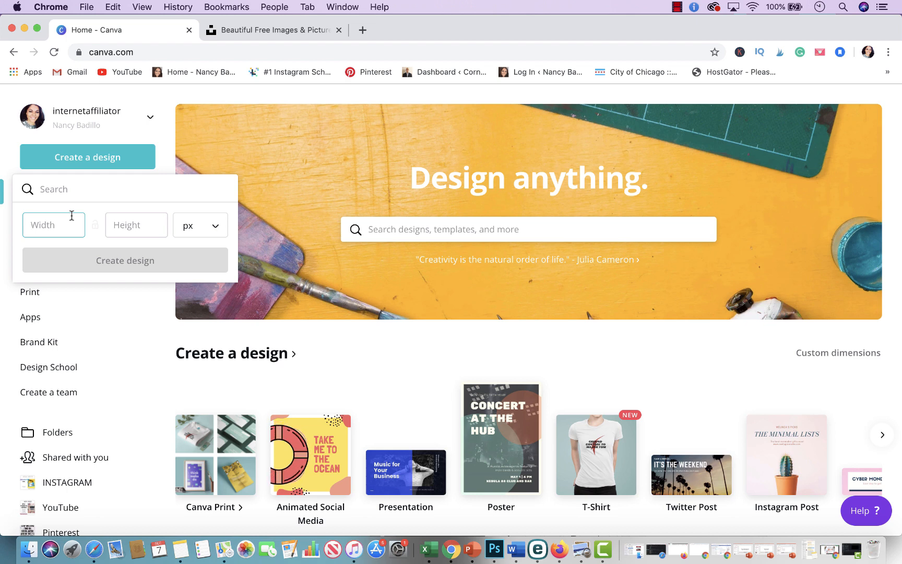
pyautogui.write('504')
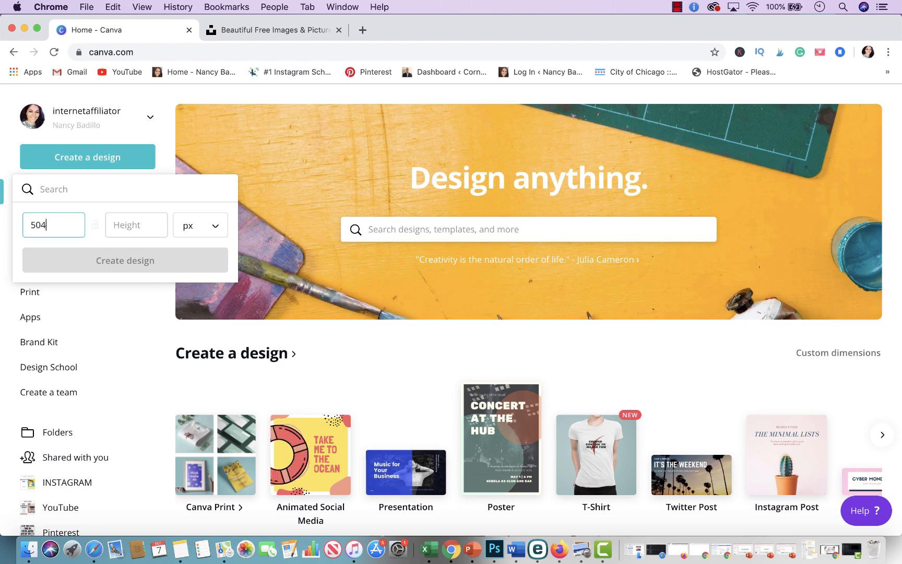
pyautogui.press('Tab')
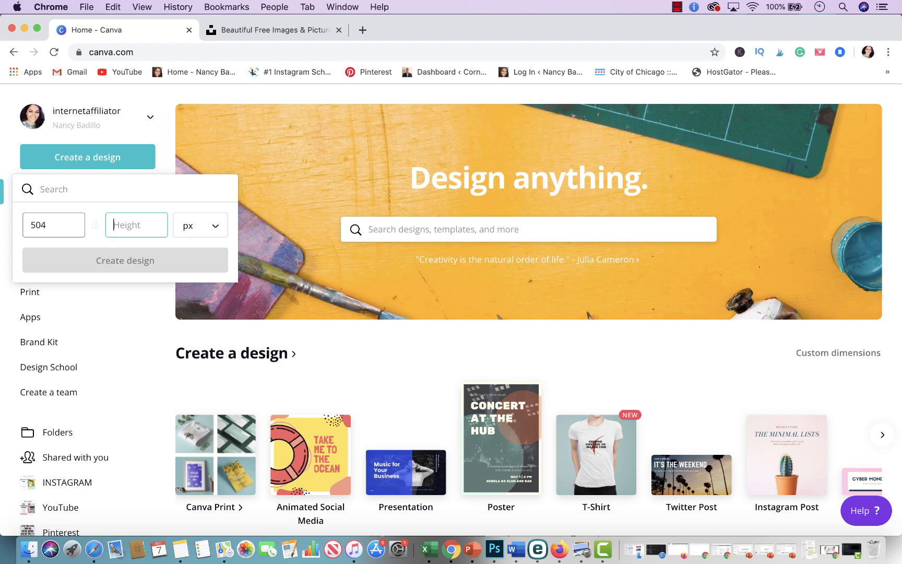
pyautogui.write('2022')
pyautogui.click(99, 269)
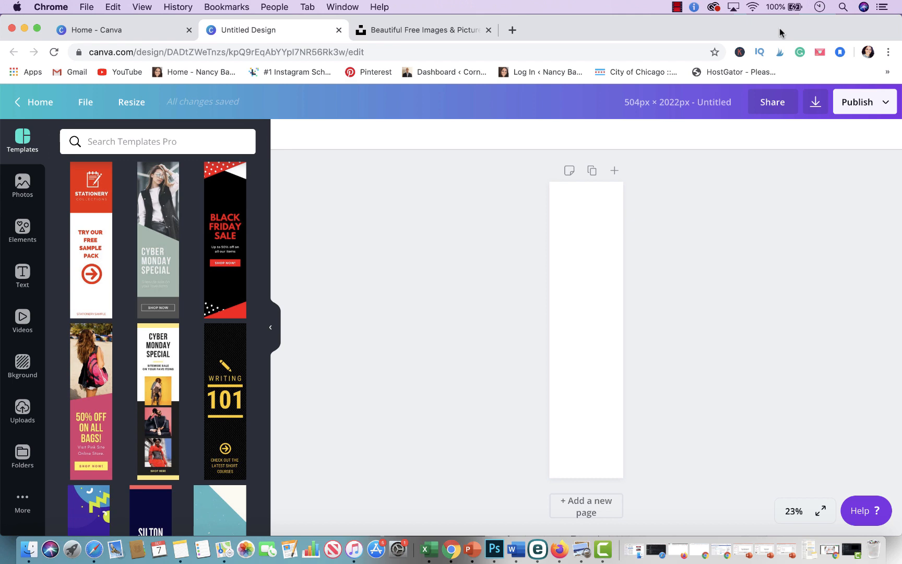
# Step: Open the wedding invitation image file from the desktop to preview it
pyautogui.moveTo(858, 29); pyautogui.dragTo(813, 29)
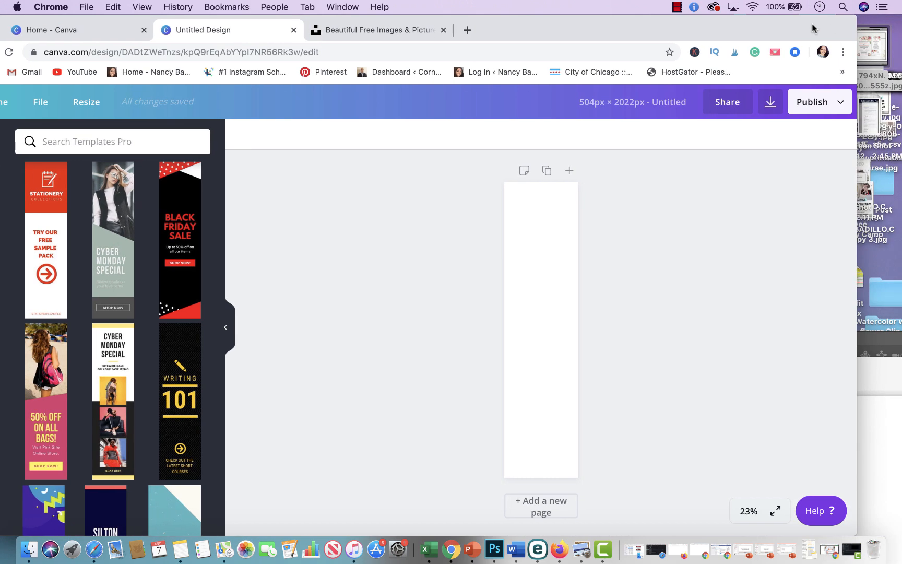
pyautogui.click(884, 43)
pyautogui.doubleClick(884, 43)
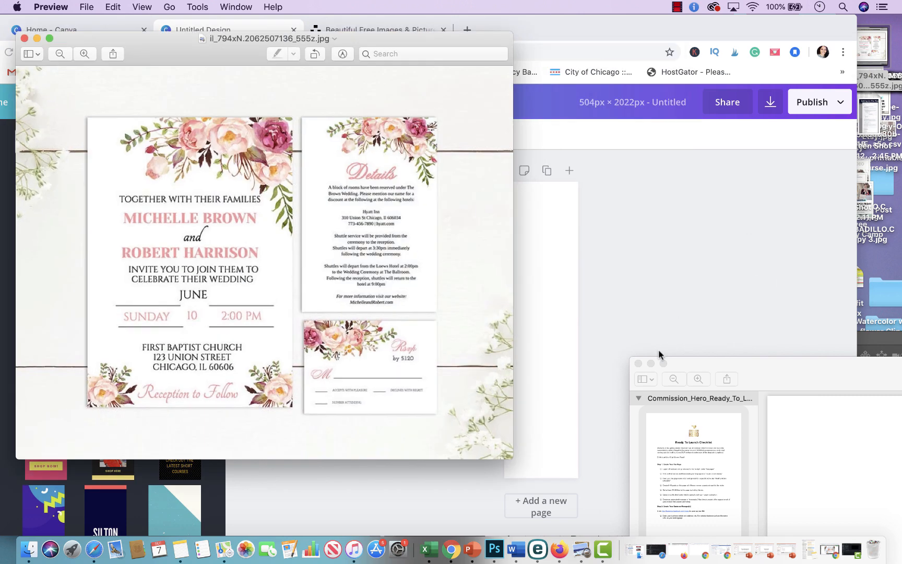
pyautogui.click(638, 363)
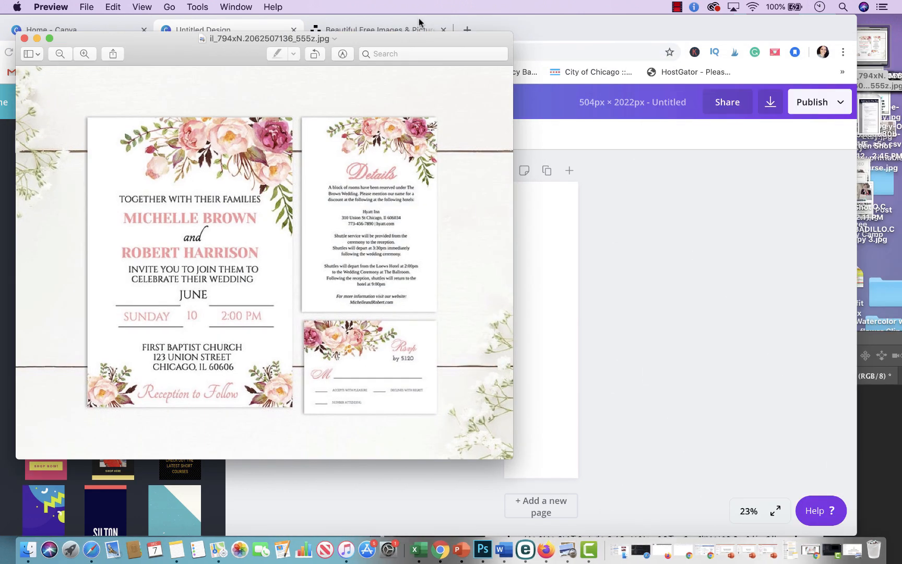
pyautogui.moveTo(406, 42); pyautogui.dragTo(788, 4)
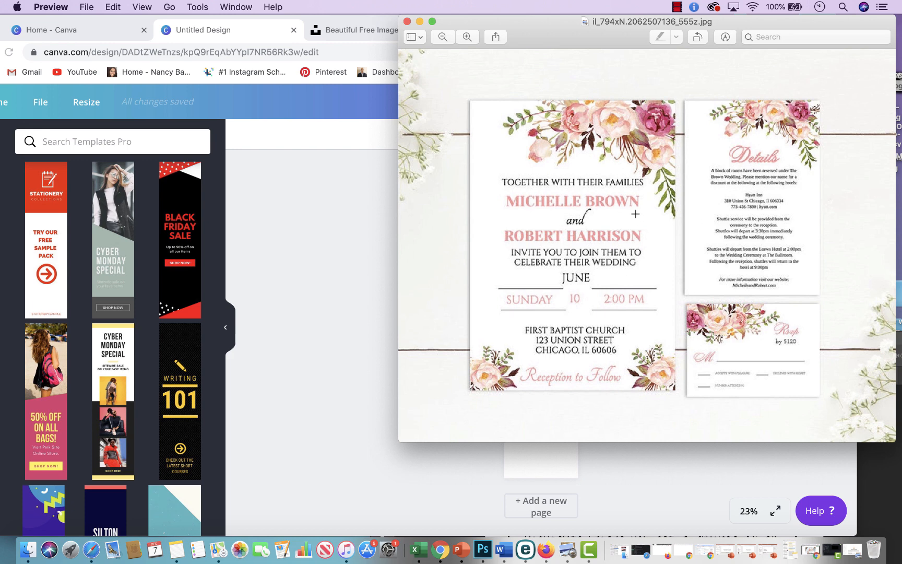
pyautogui.click(407, 21)
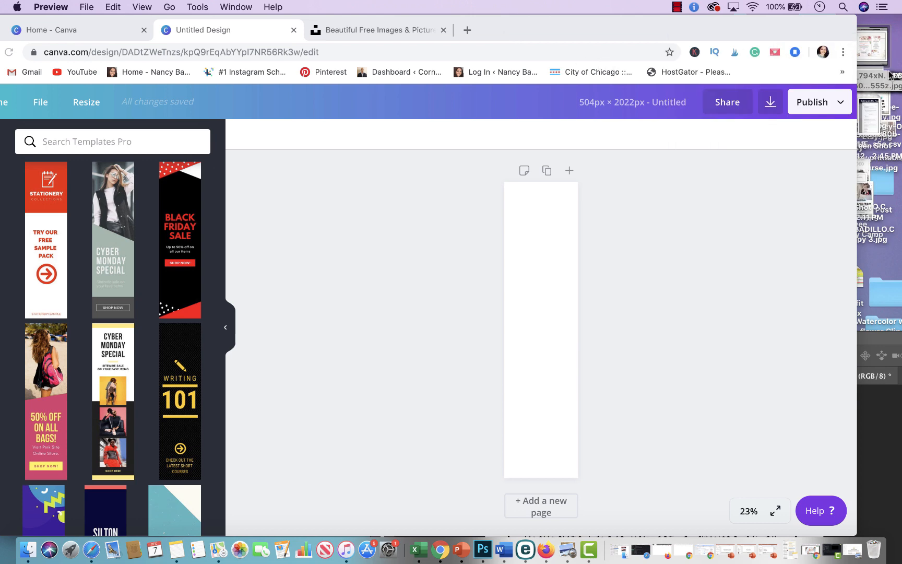
# Step: Upload the wedding invitation image into the design and move it toward the upper part of the page
pyautogui.moveTo(891, 76); pyautogui.dragTo(556, 250)
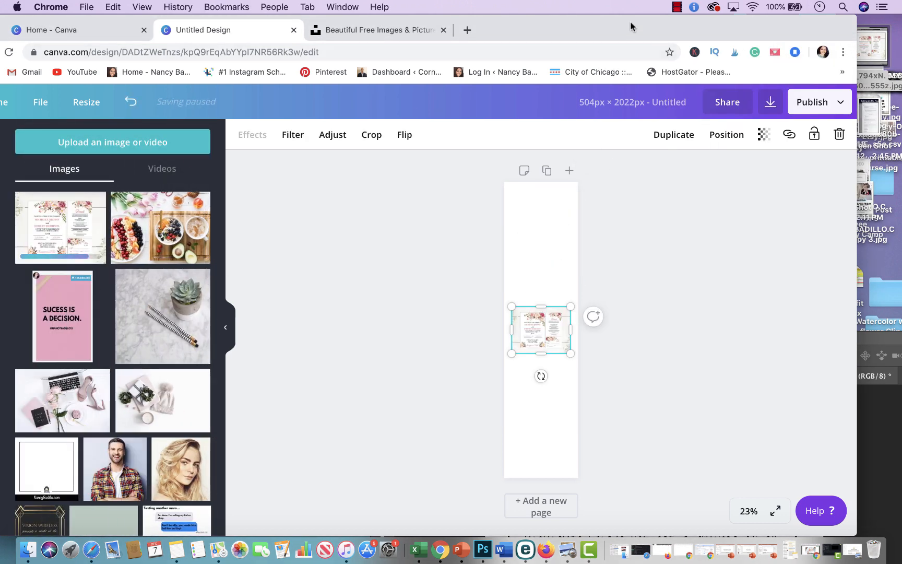
pyautogui.moveTo(631, 27)
pyautogui.mouseDown()
pyautogui.moveTo(664, 15)
pyautogui.moveTo(642, 18)
pyautogui.mouseUp()
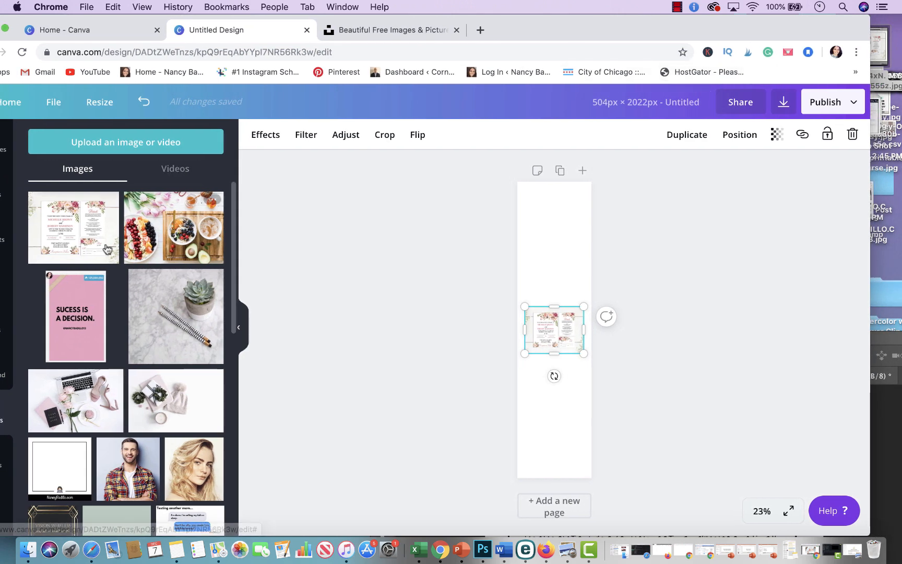
pyautogui.moveTo(562, 330); pyautogui.dragTo(574, 285)
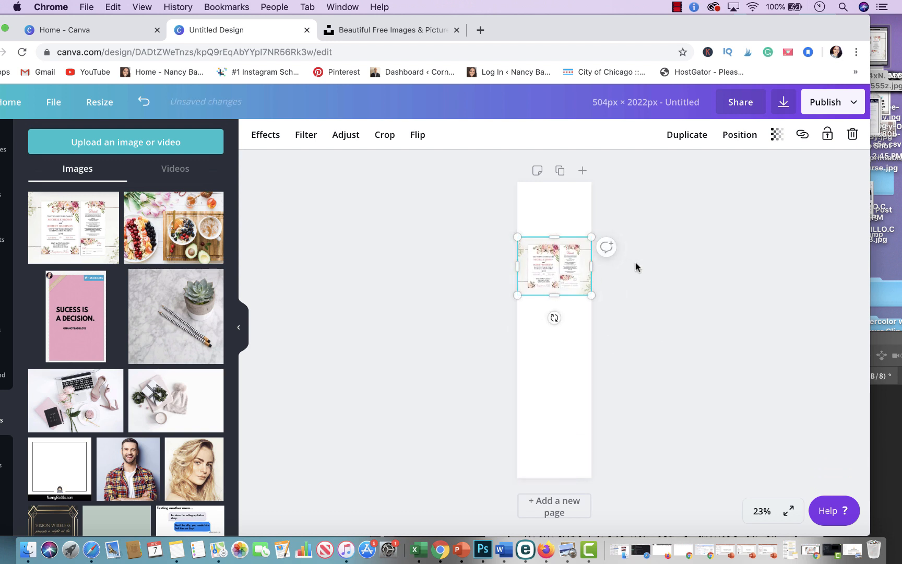
pyautogui.click(636, 266)
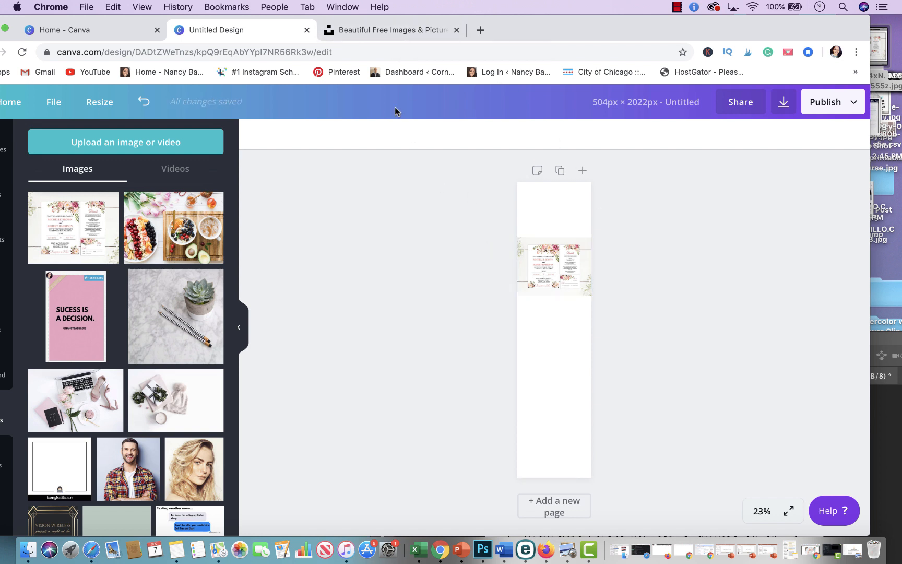
# Step: Search Unsplash for pink wedding photos
pyautogui.click(378, 35)
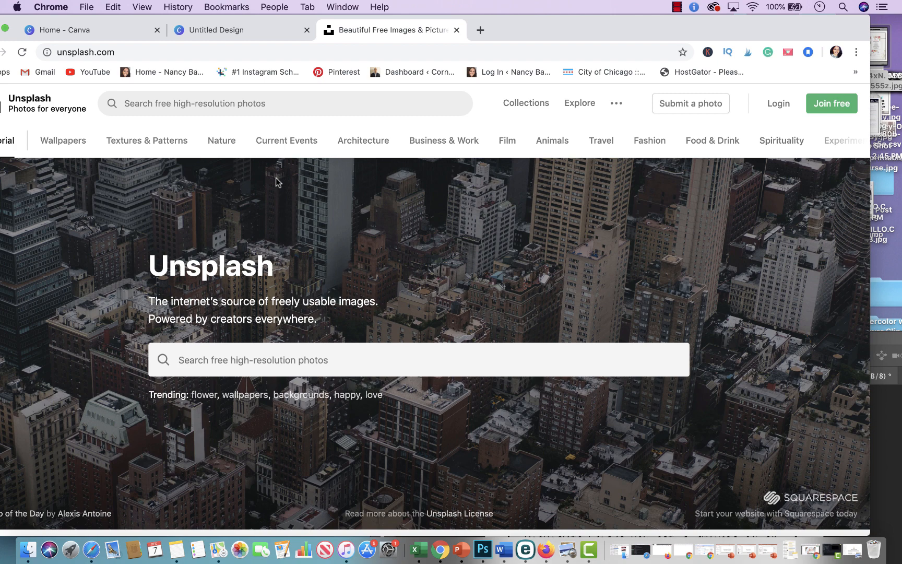
pyautogui.click(241, 366)
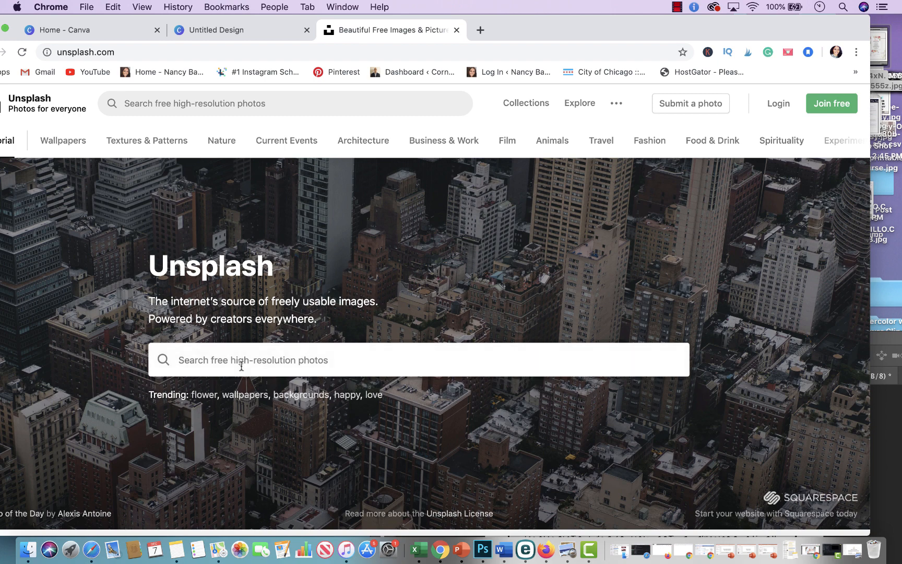
pyautogui.write('weddin')
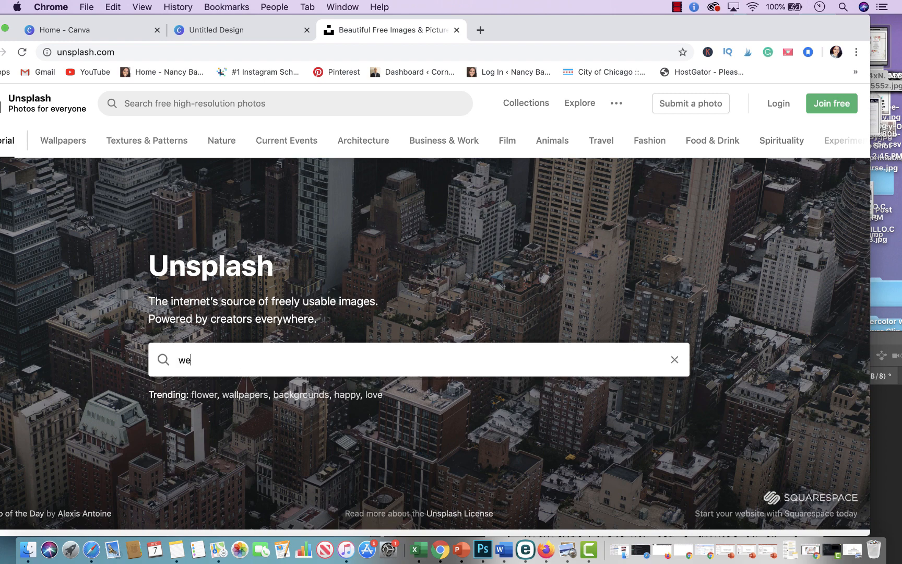
pyautogui.press('BackSpace')
pyautogui.press('BackSpace')
pyautogui.press('BackSpace')
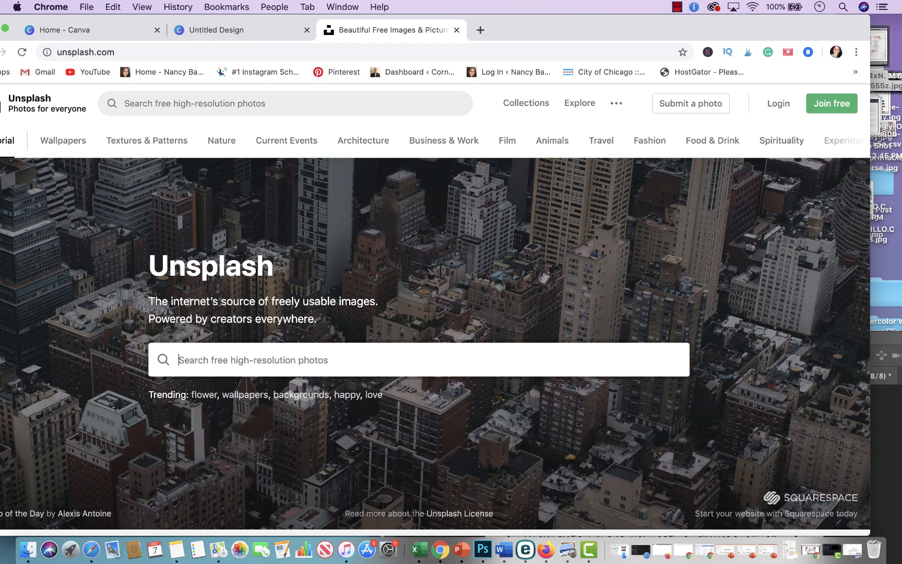
pyautogui.write('pink wedding')
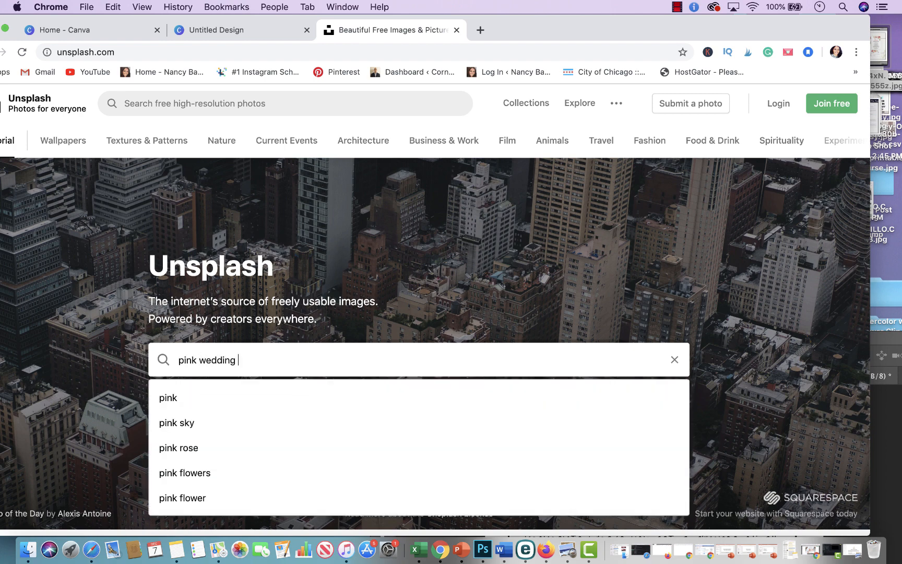
pyautogui.press('Return')
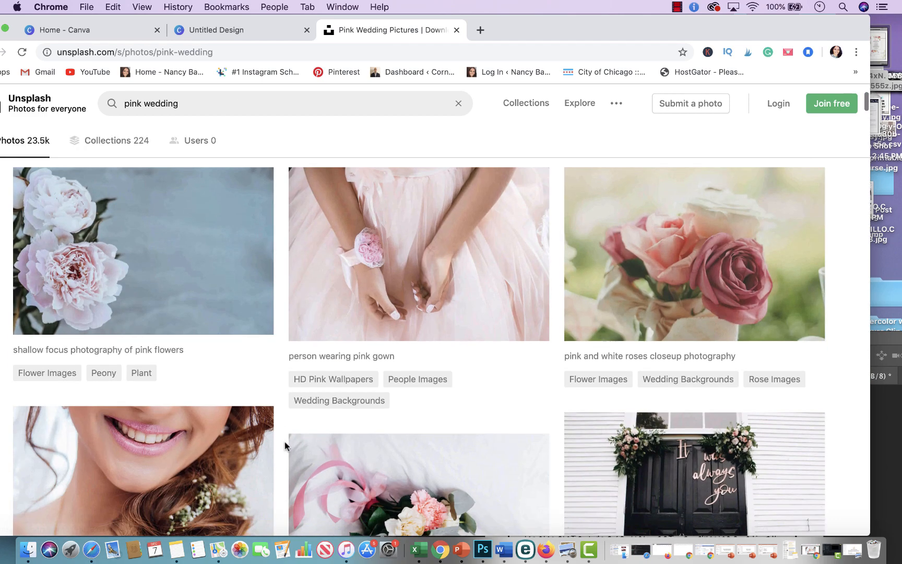
# Step: Browse the pink wedding search results for a suitable photo
pyautogui.scroll(-15, 285, 446)
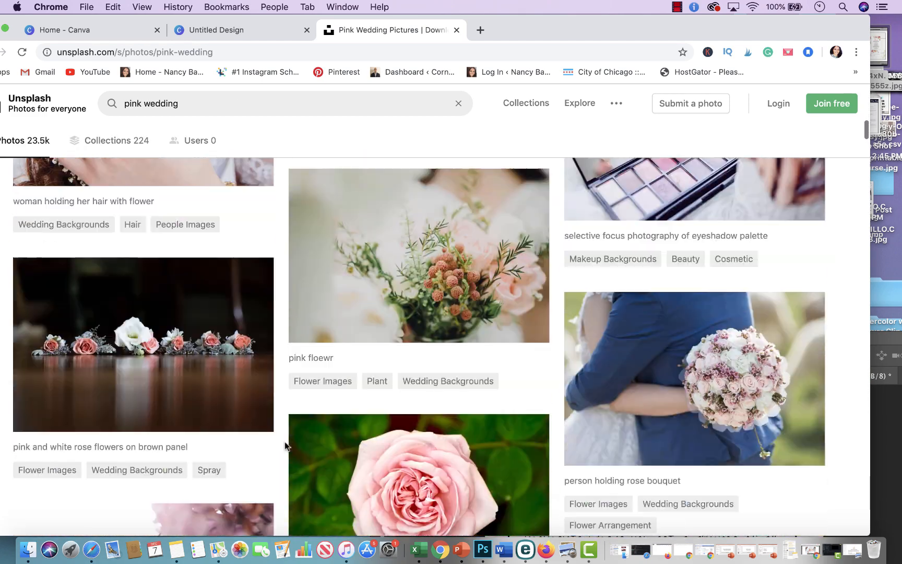
pyautogui.scroll(-15, 285, 446)
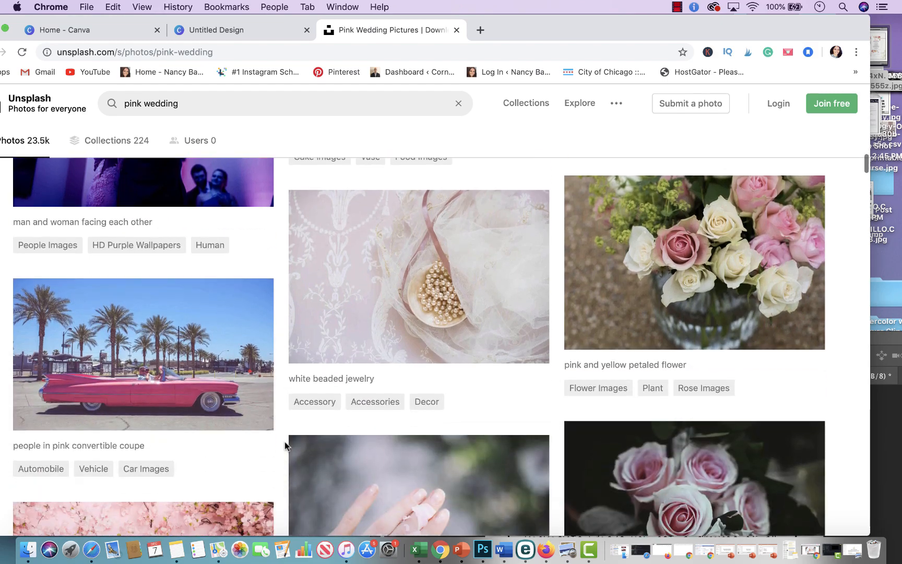
pyautogui.scroll(-15, 285, 446)
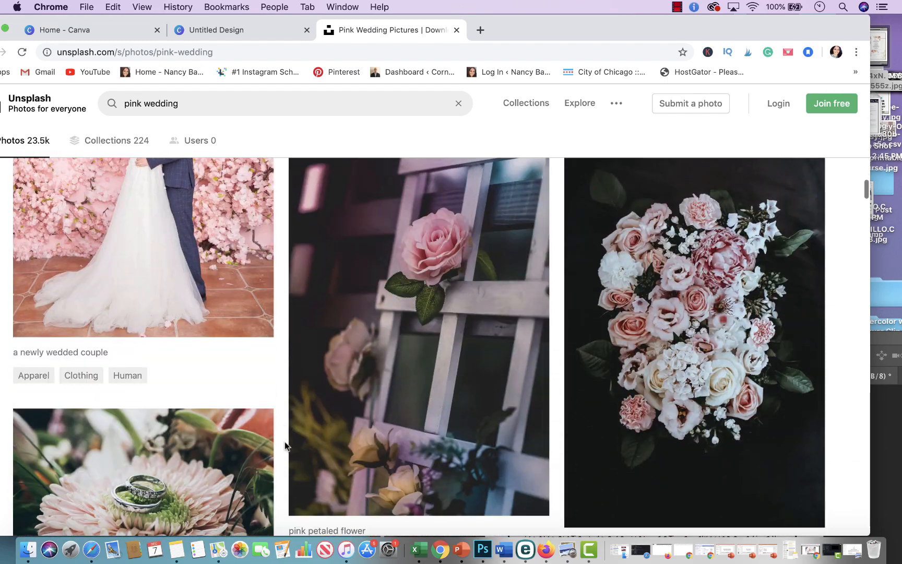
pyautogui.scroll(-10, 285, 445)
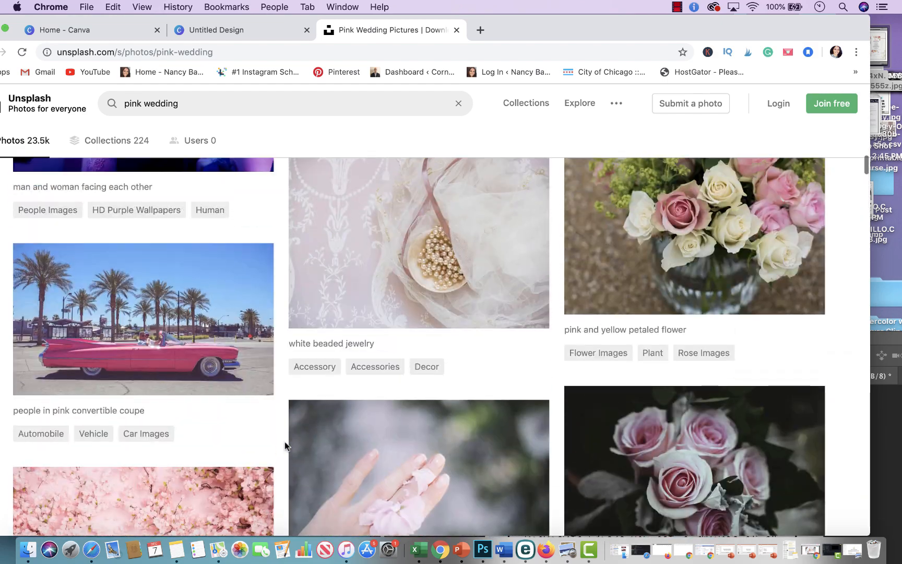
pyautogui.scroll(-15, 285, 446)
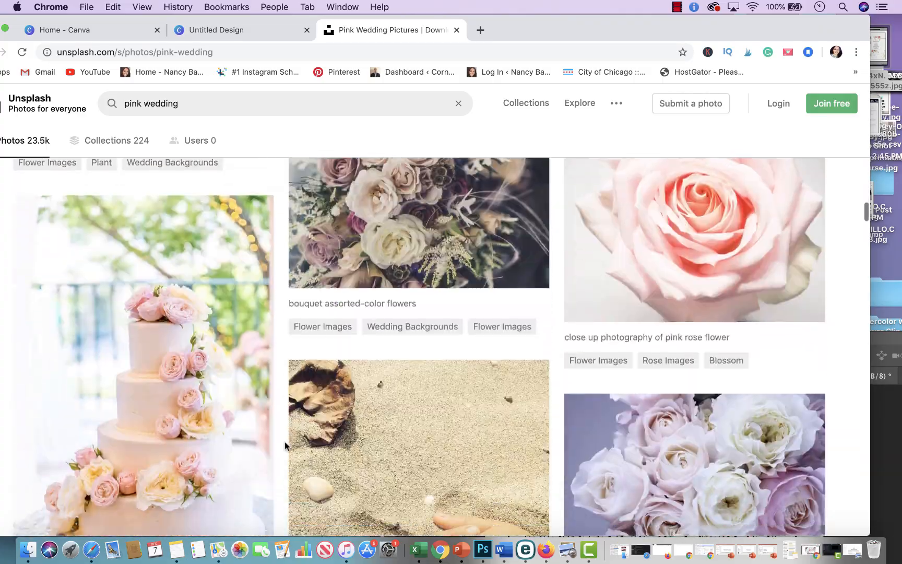
pyautogui.scroll(-10, 286, 446)
pyautogui.scroll(15, 286, 445)
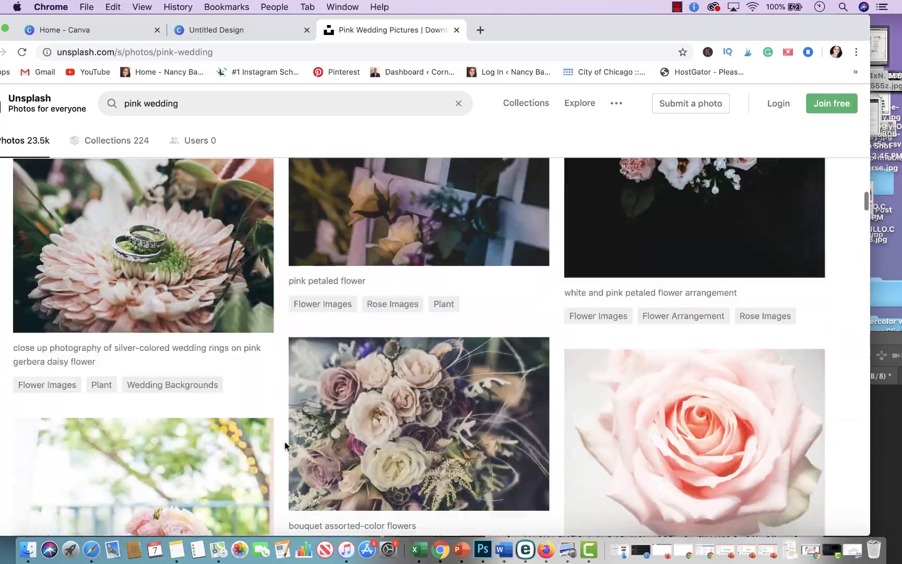
pyautogui.scroll(-10, 285, 445)
pyautogui.scroll(2, 285, 445)
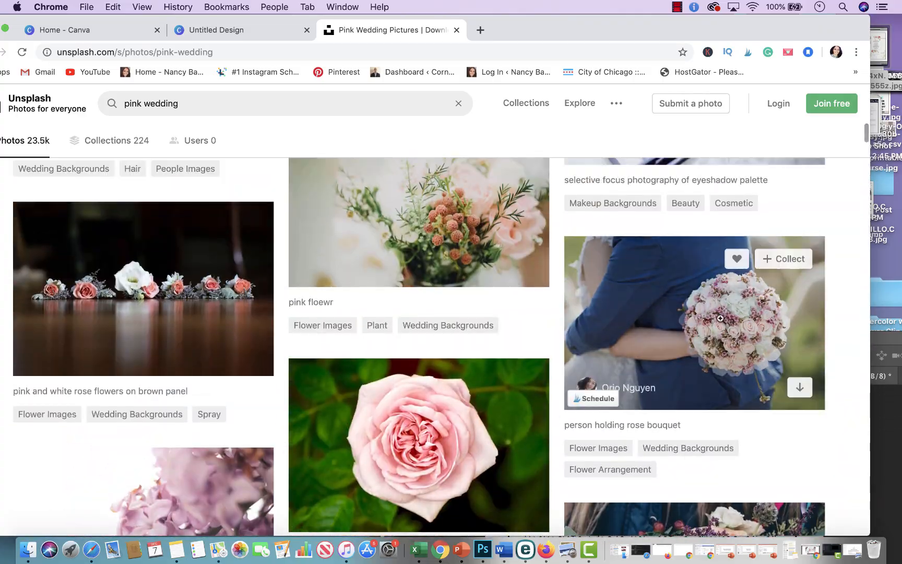
# Step: Download the photo of a person holding a rose bouquet
pyautogui.click(799, 389)
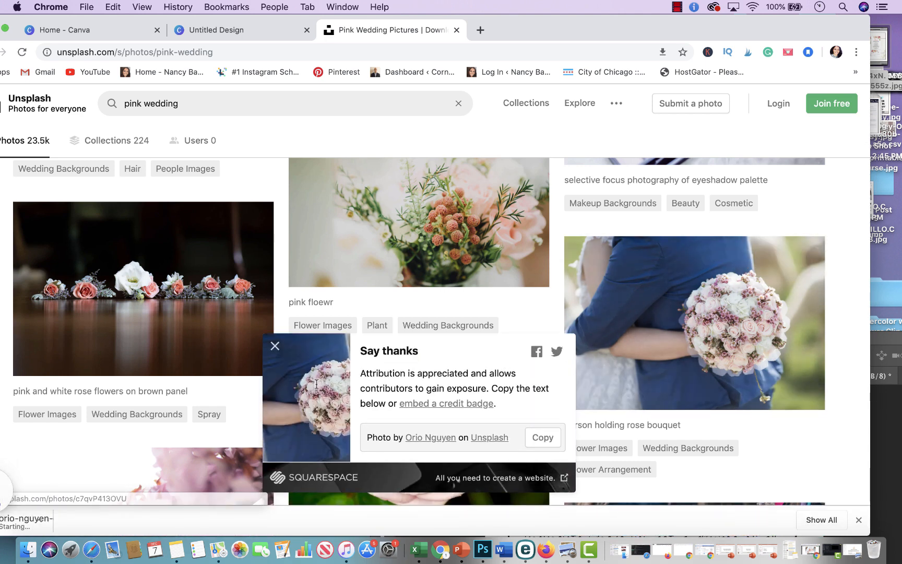
pyautogui.moveTo(50, 522); pyautogui.dragTo(417, 385)
pyautogui.moveTo(888, 61); pyautogui.dragTo(890, 53)
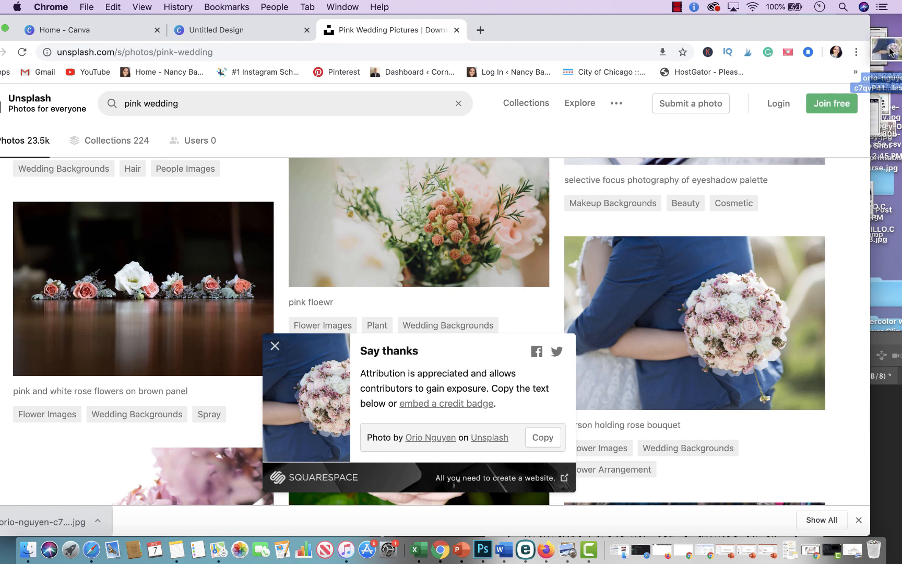
# Step: Add the downloaded bouquet photo to the design, place it at the top of the page, and add a new page
pyautogui.click(206, 27)
pyautogui.moveTo(887, 46); pyautogui.dragTo(550, 332)
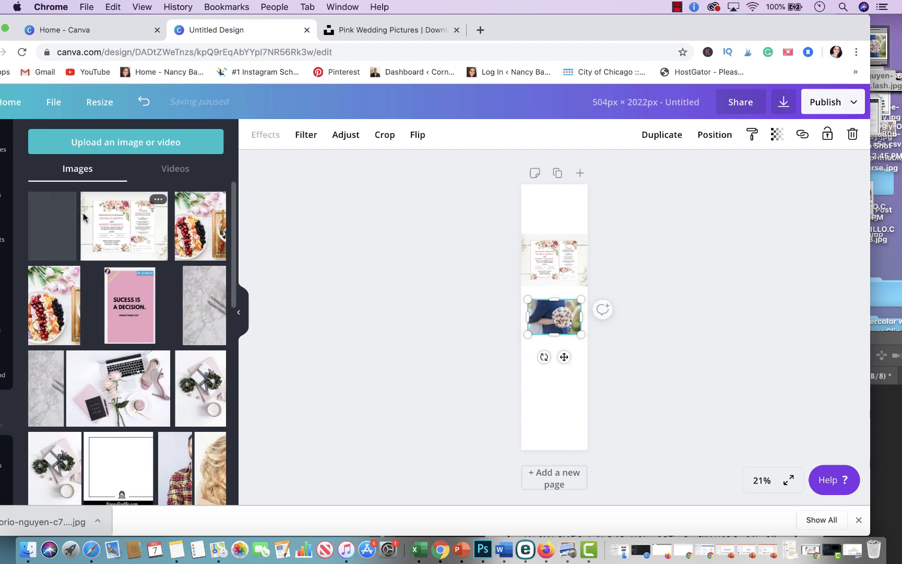
pyautogui.moveTo(545, 318); pyautogui.dragTo(568, 248)
pyautogui.click(654, 242)
pyautogui.click(647, 261)
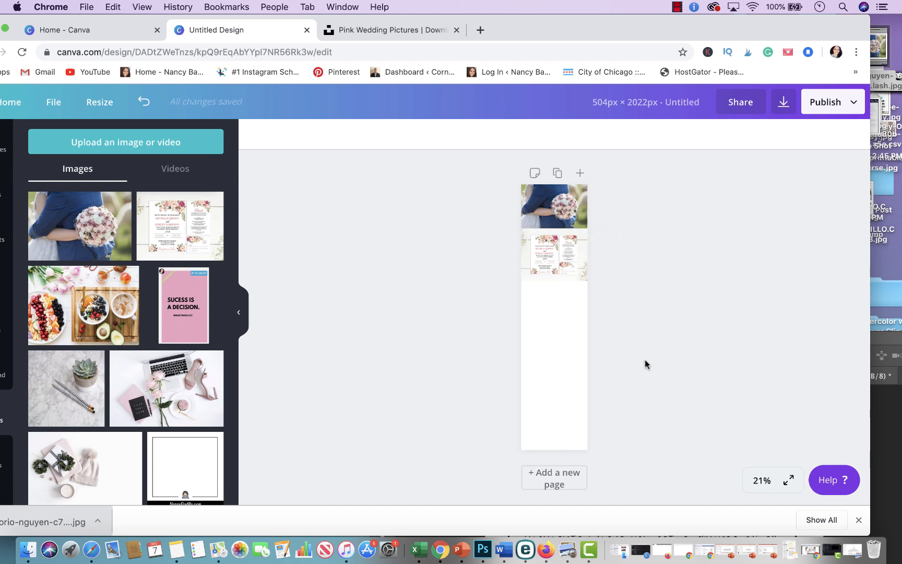
pyautogui.click(579, 173)
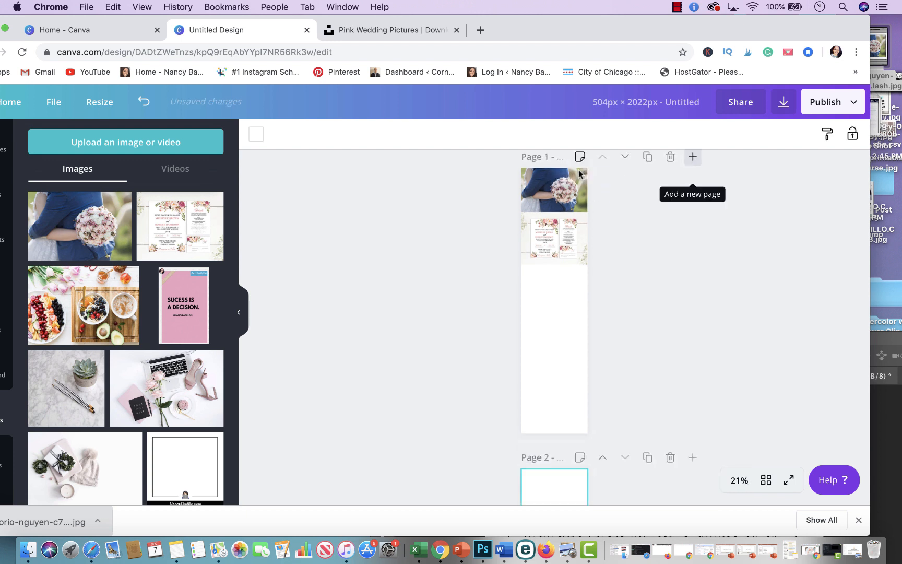
# Step: Review the stacked images on page 1 of the design at several zoom levels
pyautogui.scroll(5, 557, 284)
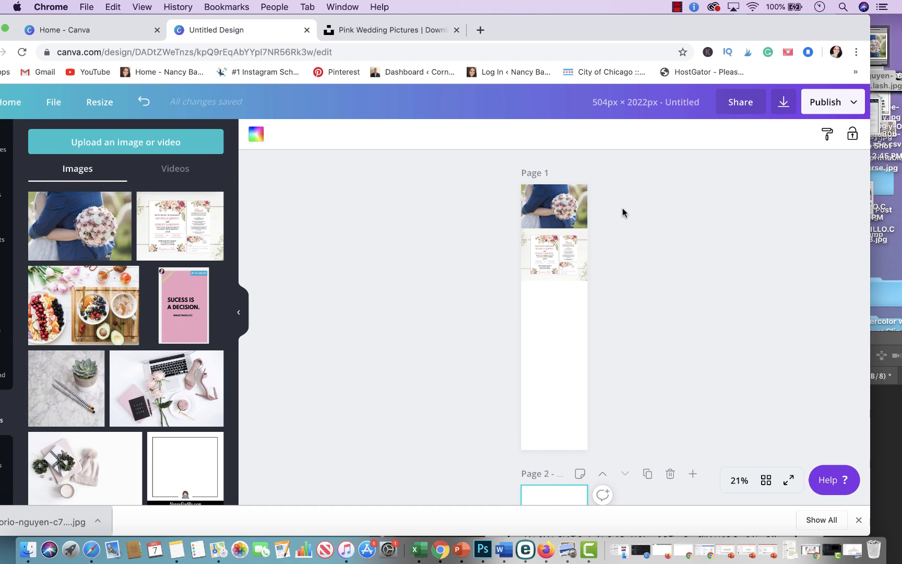
pyautogui.scroll(5, 623, 208)
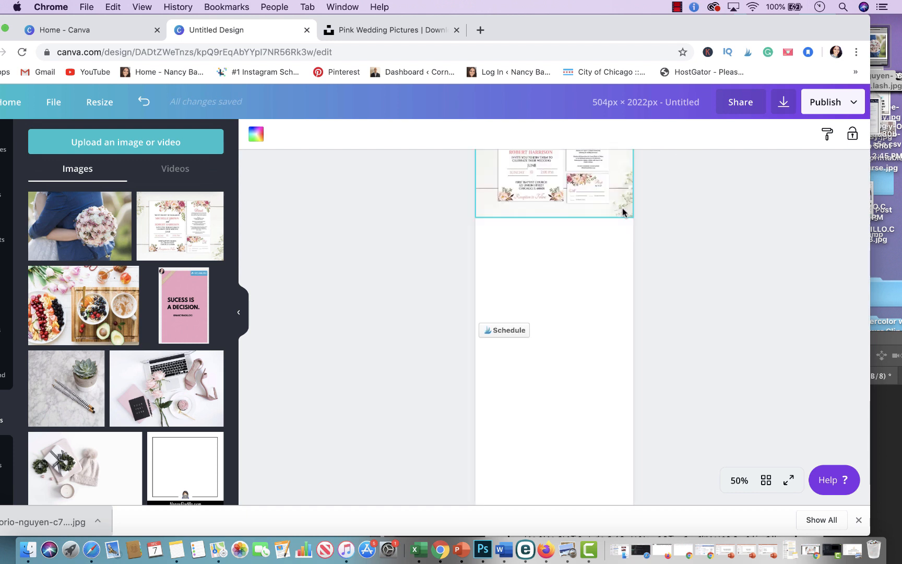
pyautogui.scroll(4, 623, 208)
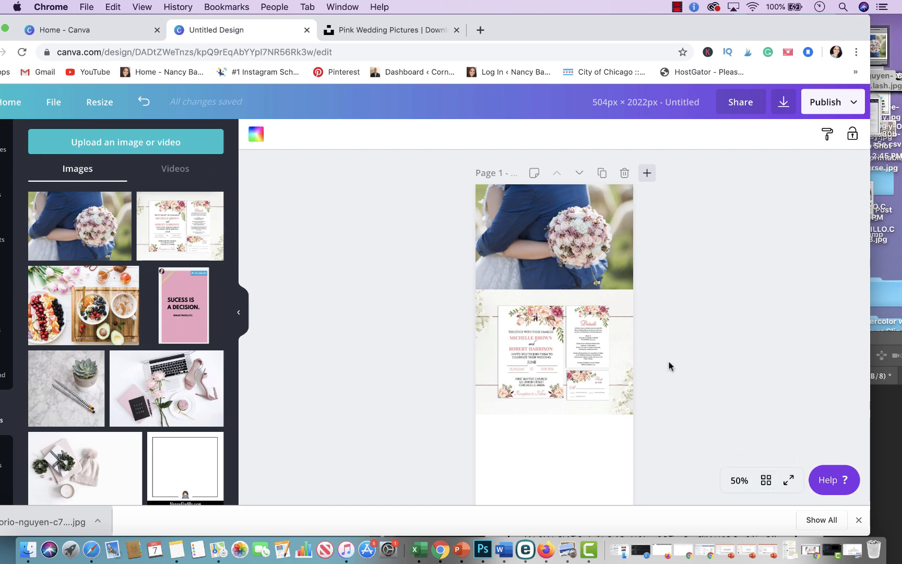
pyautogui.scroll(-15, 553, 454)
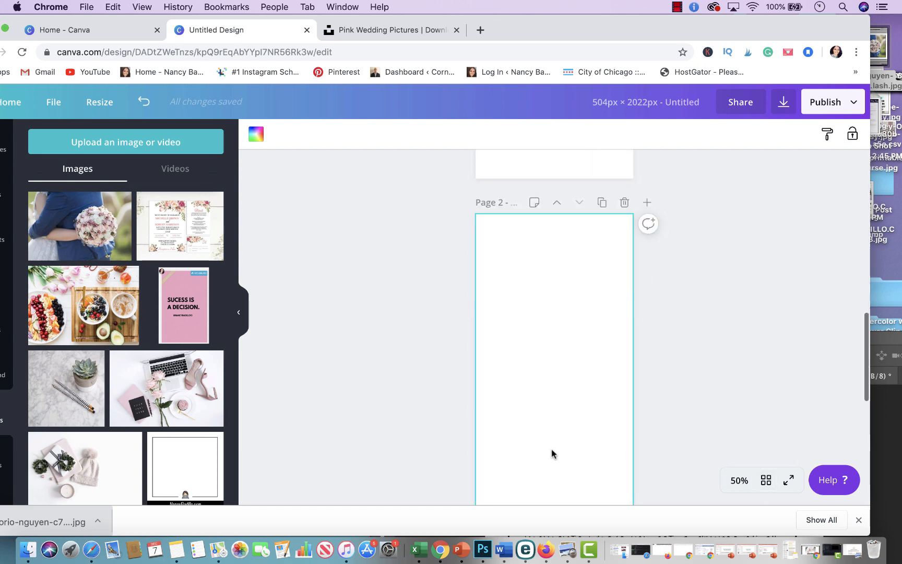
pyautogui.scroll(15, 553, 453)
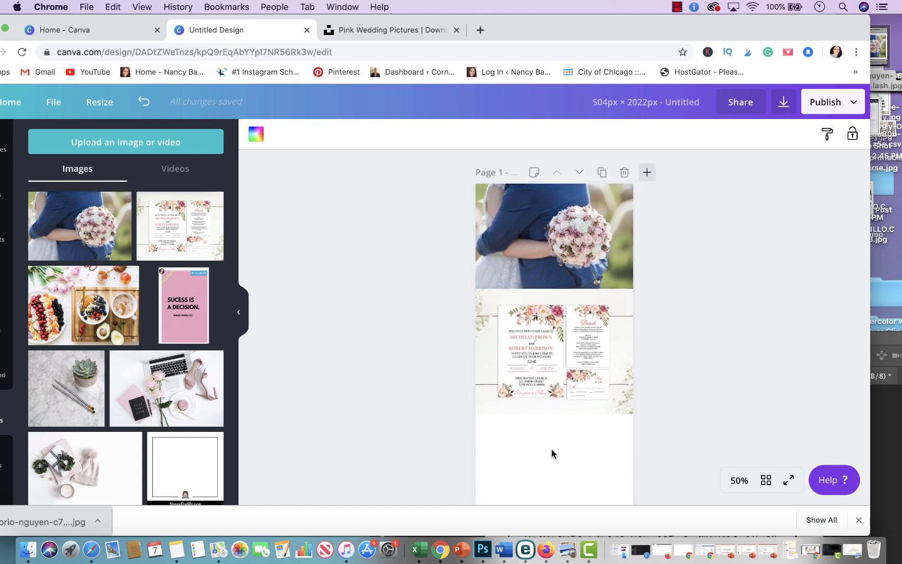
pyautogui.press('super+minus')
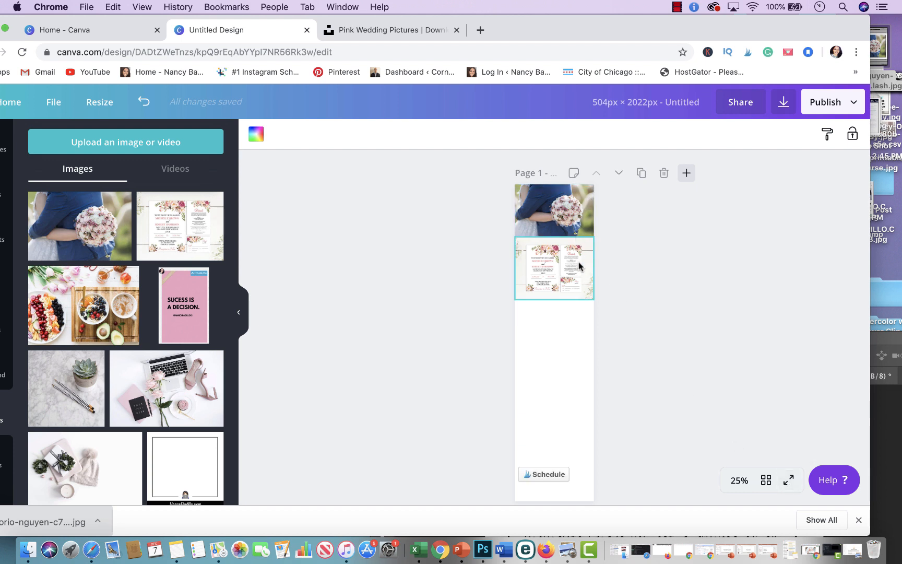
# Step: Download the 4-layered fondant cake photo from the pink wedding results on Unsplash
pyautogui.click(382, 31)
pyautogui.scroll(-5, 417, 275)
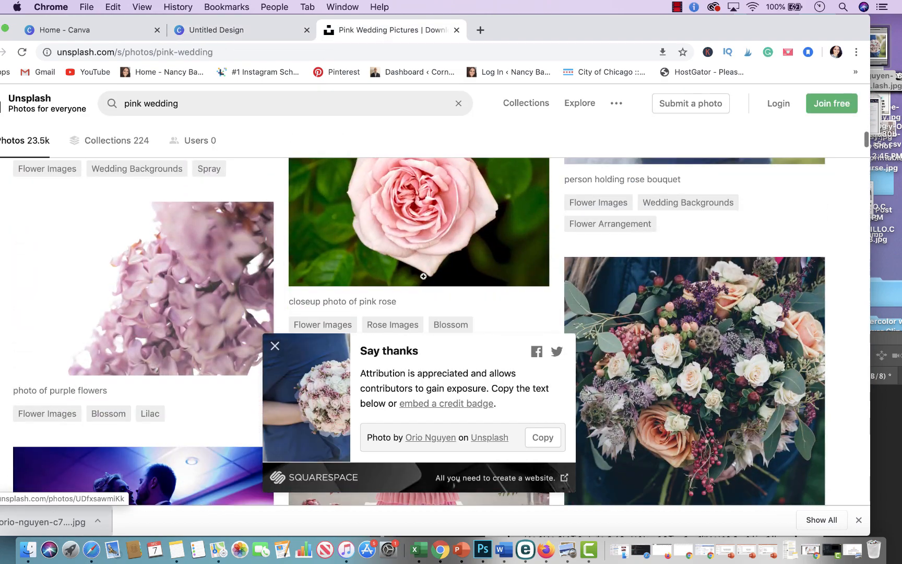
pyautogui.click(276, 346)
pyautogui.scroll(-15, 308, 367)
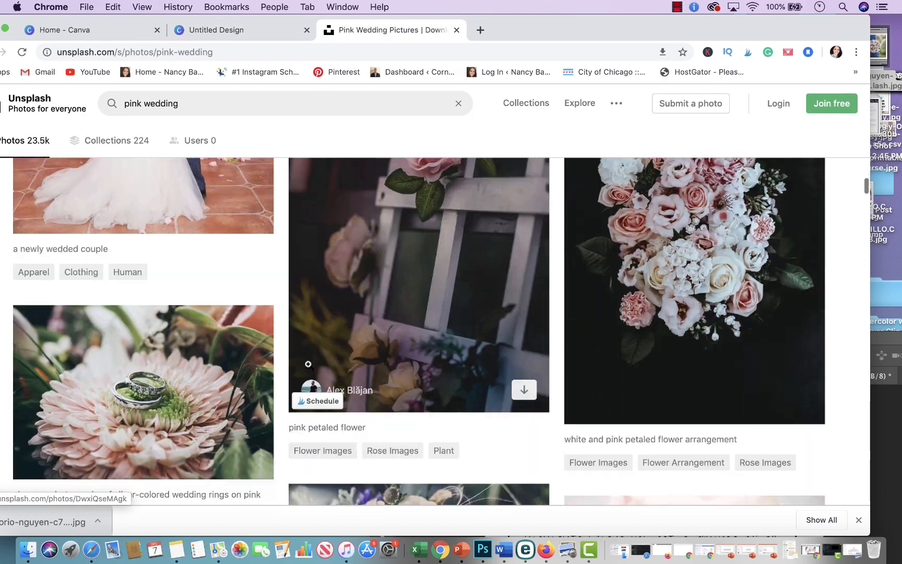
pyautogui.scroll(-4, 308, 367)
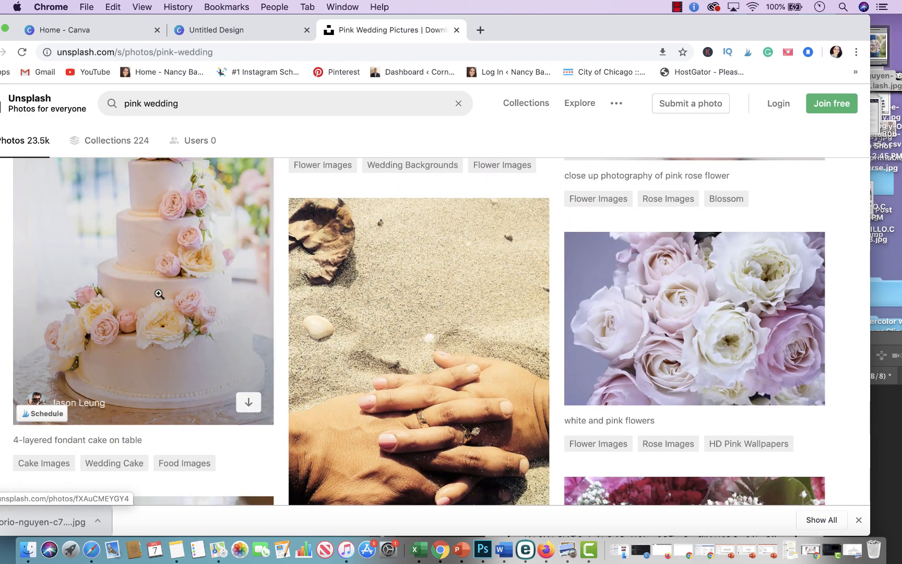
pyautogui.click(249, 402)
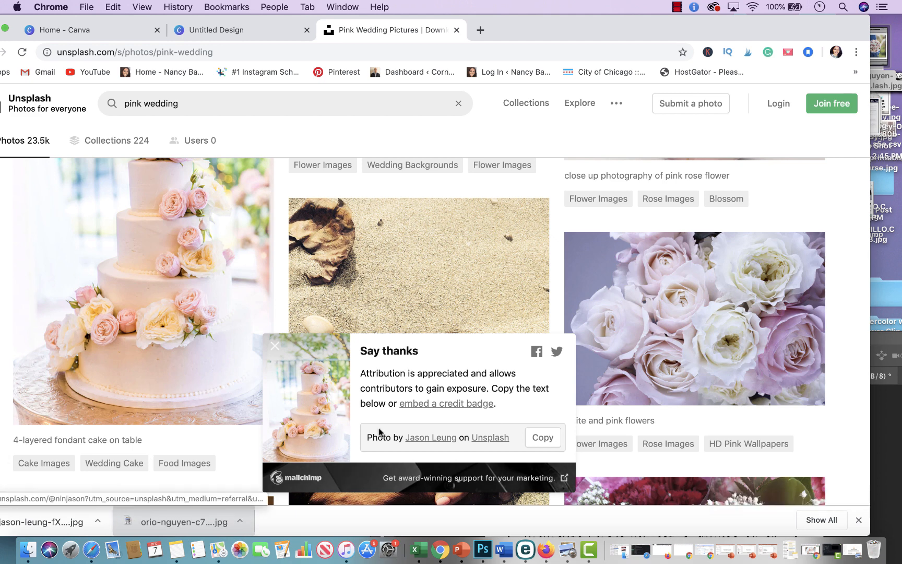
# Step: Add the downloaded cake photo to the design below the invitation and resize it to the full page width
pyautogui.click(275, 346)
pyautogui.moveTo(75, 514); pyautogui.dragTo(134, 471)
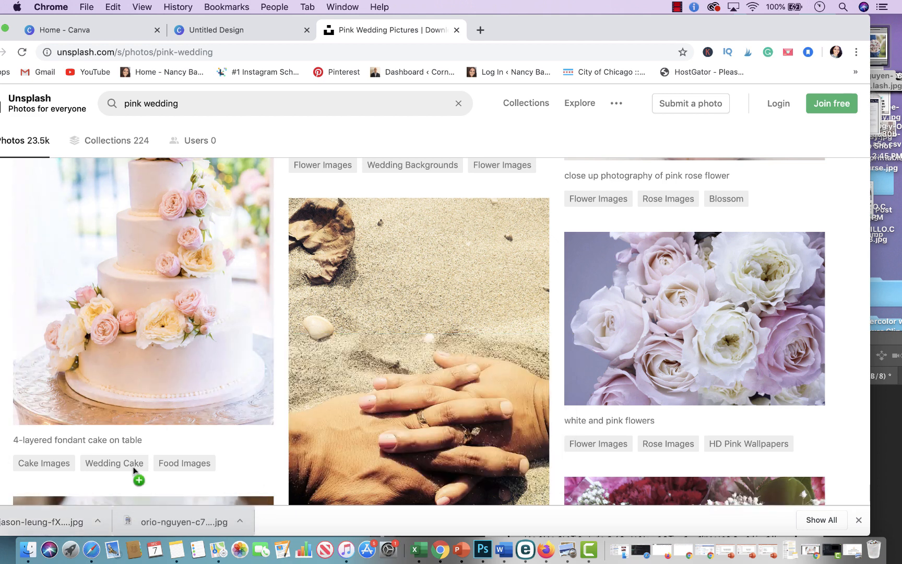
pyautogui.moveTo(898, 71); pyautogui.dragTo(887, 48)
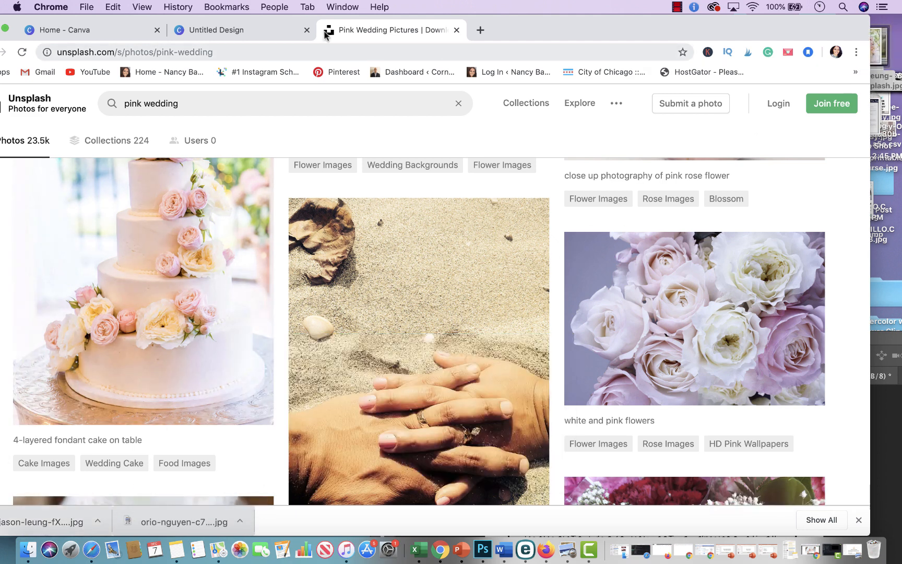
pyautogui.click(233, 35)
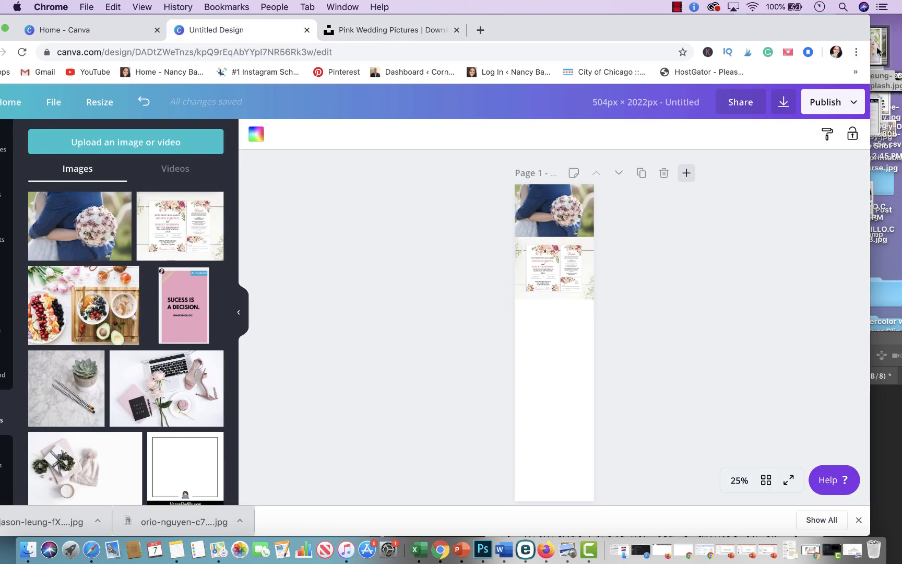
pyautogui.moveTo(879, 51); pyautogui.dragTo(580, 337)
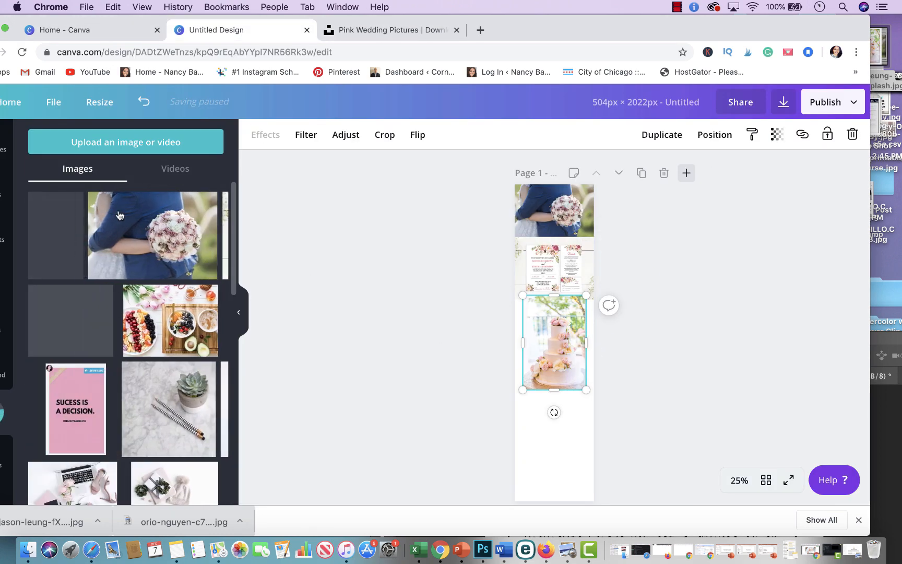
pyautogui.moveTo(558, 346); pyautogui.dragTo(550, 350)
pyautogui.moveTo(576, 384); pyautogui.dragTo(592, 413)
pyautogui.click(669, 351)
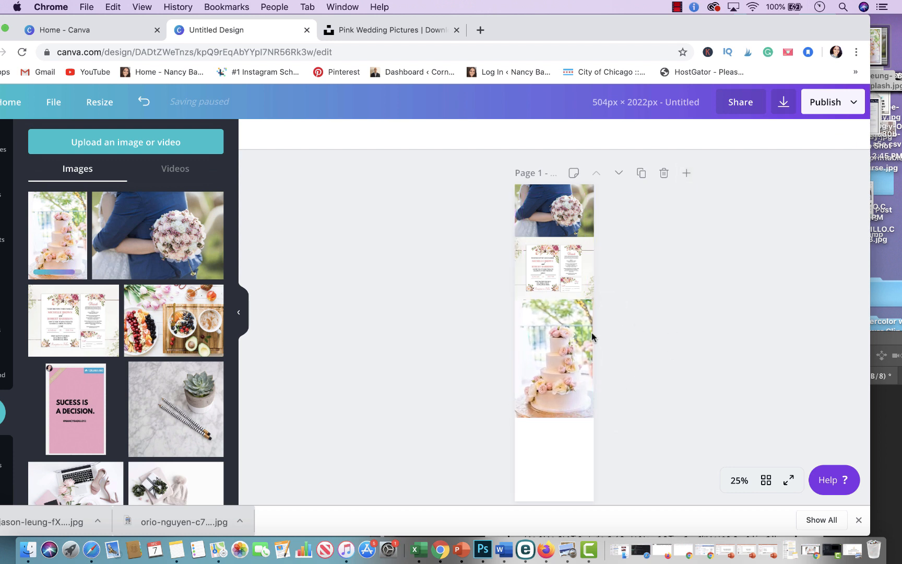
# Step: Download the photo of a person holding copper rings and save the file to the desktop
pyautogui.scroll(-3, 444, 384)
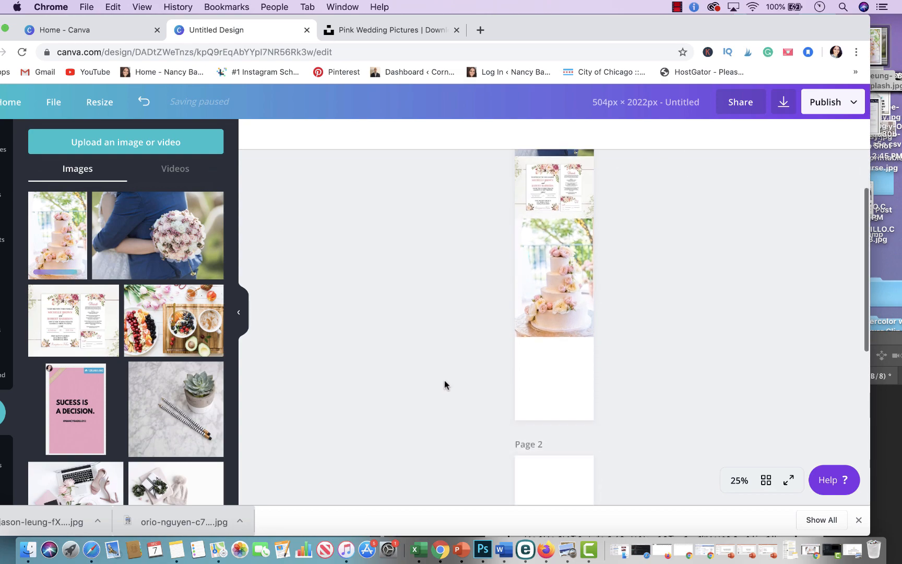
pyautogui.scroll(3, 454, 232)
pyautogui.click(389, 30)
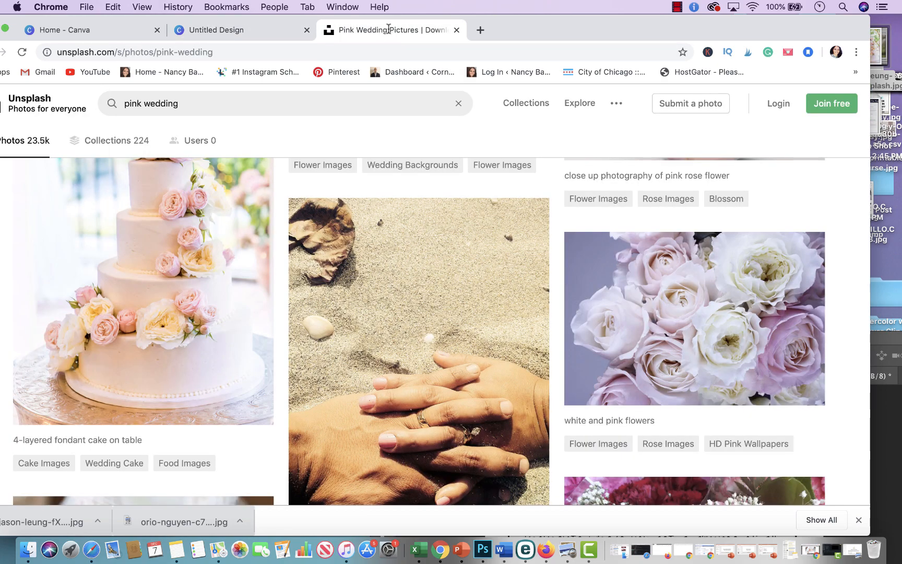
pyautogui.scroll(-10, 298, 295)
pyautogui.scroll(3, 297, 294)
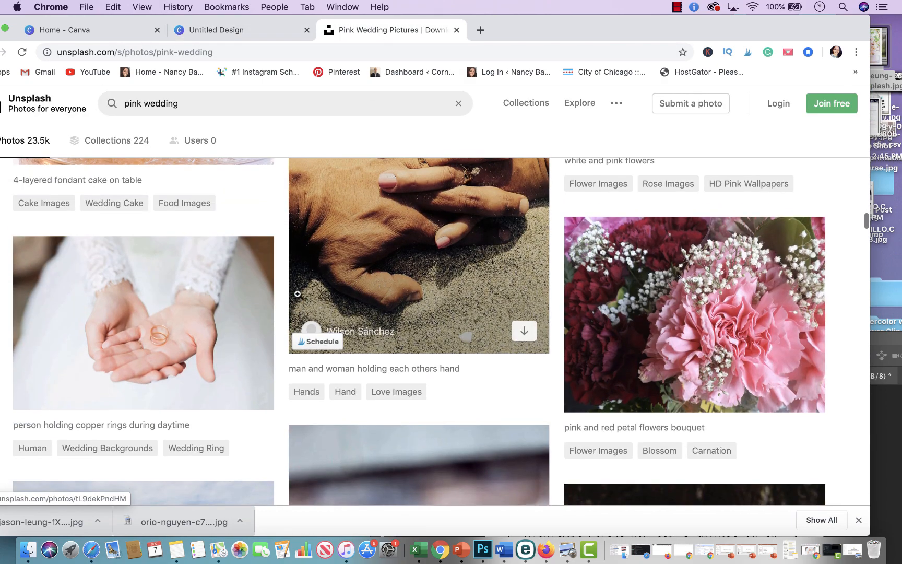
pyautogui.click(249, 393)
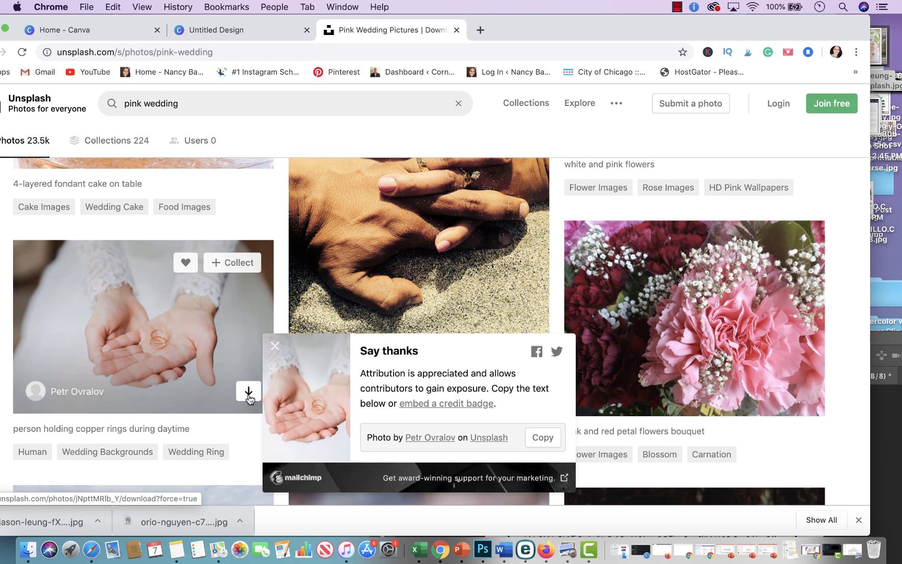
pyautogui.moveTo(24, 517); pyautogui.dragTo(513, 173)
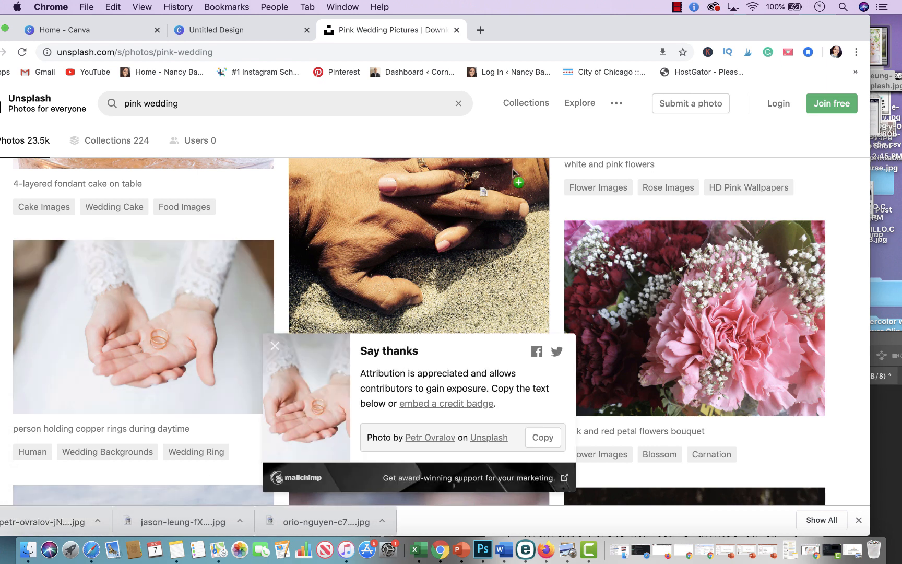
pyautogui.moveTo(803, 44); pyautogui.dragTo(888, 50)
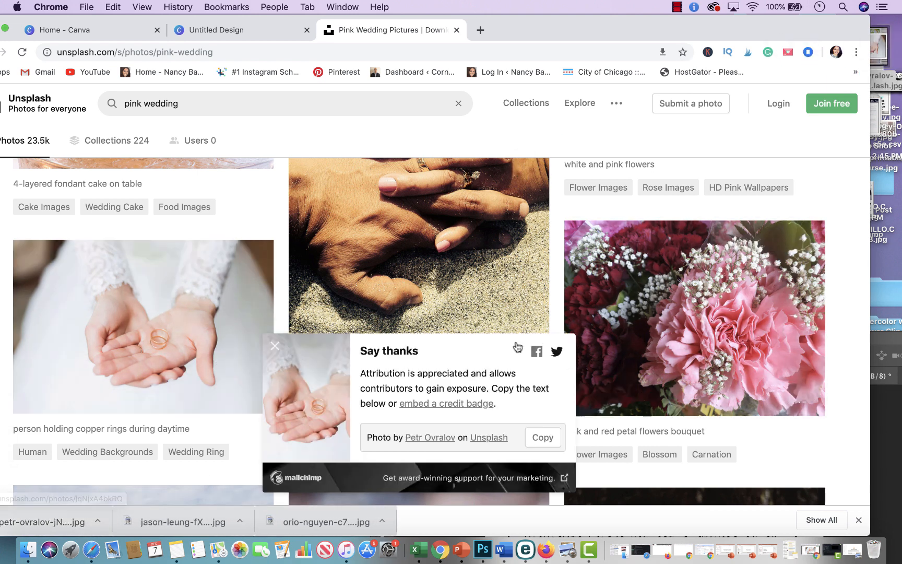
pyautogui.click(276, 346)
# Step: Browse further down the pink wedding search results for more photos
pyautogui.scroll(-20, 280, 346)
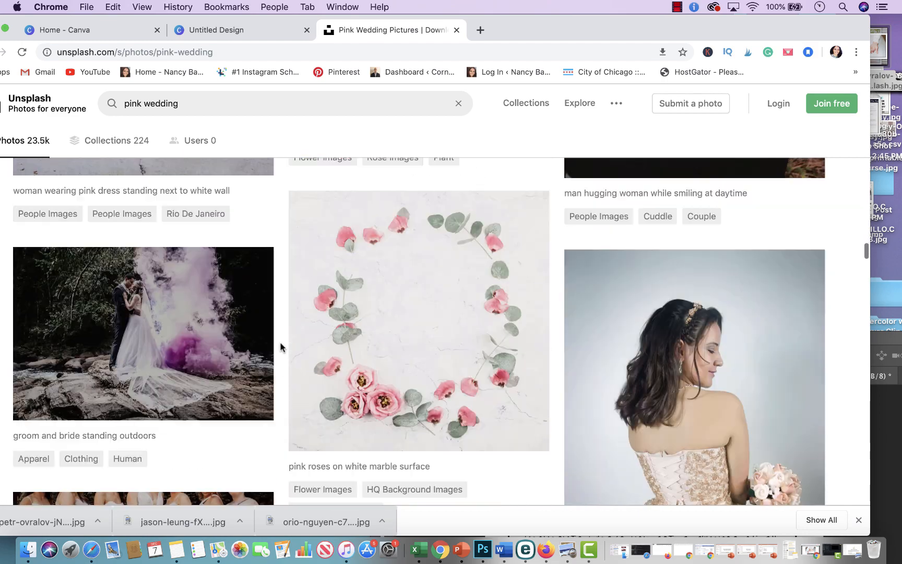
pyautogui.scroll(-15, 281, 346)
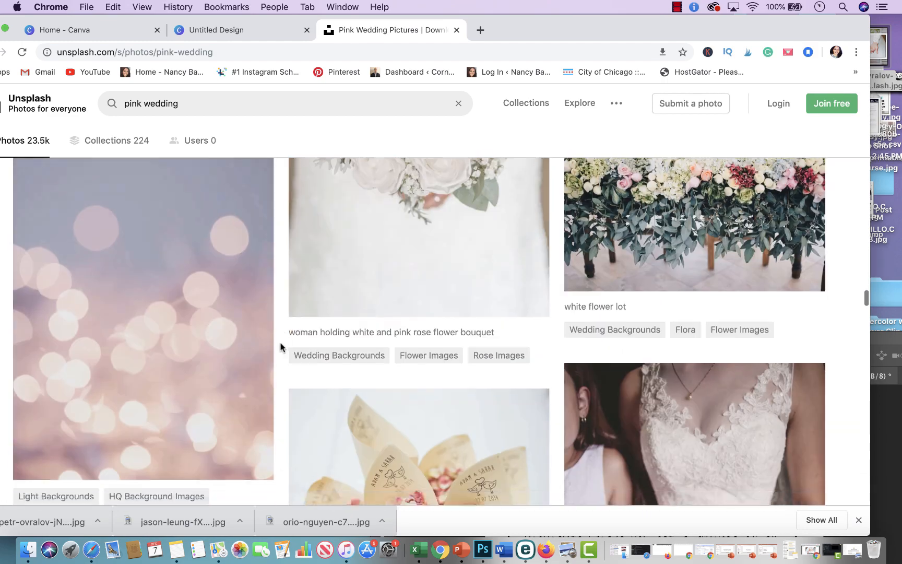
pyautogui.scroll(5, 281, 346)
pyautogui.scroll(-15, 281, 347)
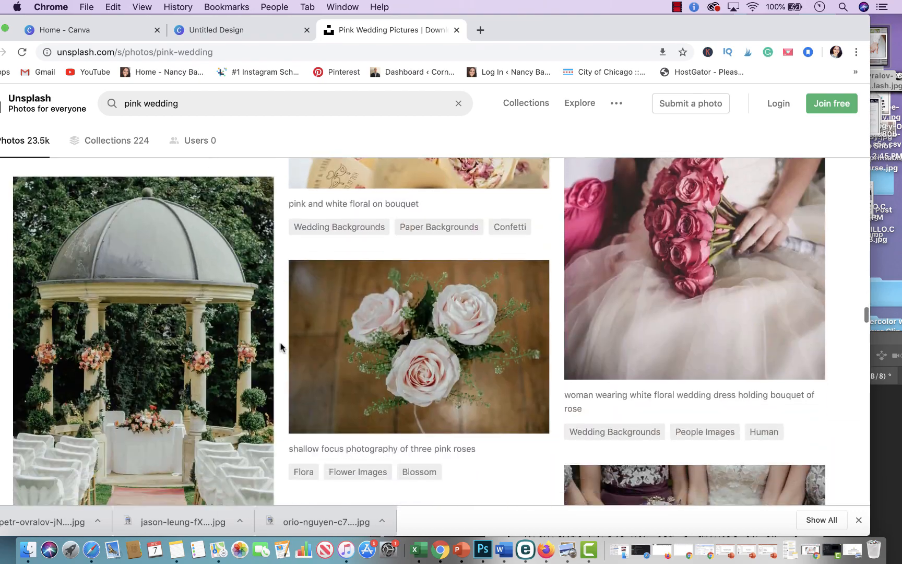
pyautogui.scroll(-15, 280, 347)
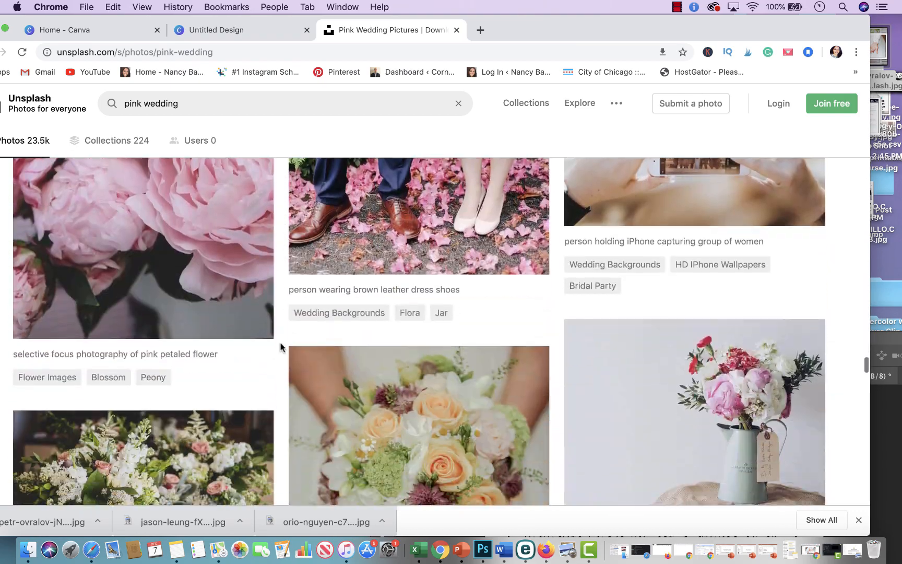
pyautogui.scroll(-12, 281, 347)
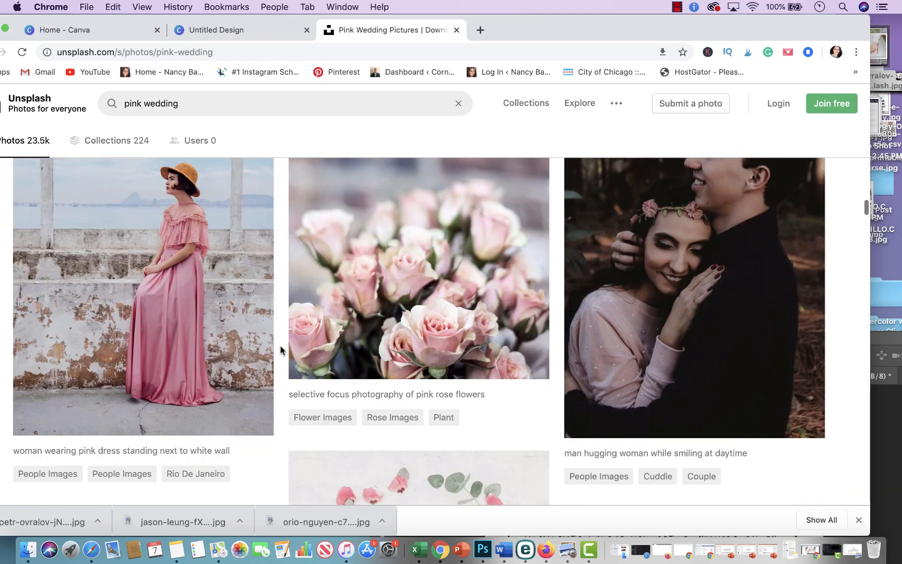
# Step: Add the downloaded rings photo to the design below the cake photo, sized to the full page width
pyautogui.click(201, 30)
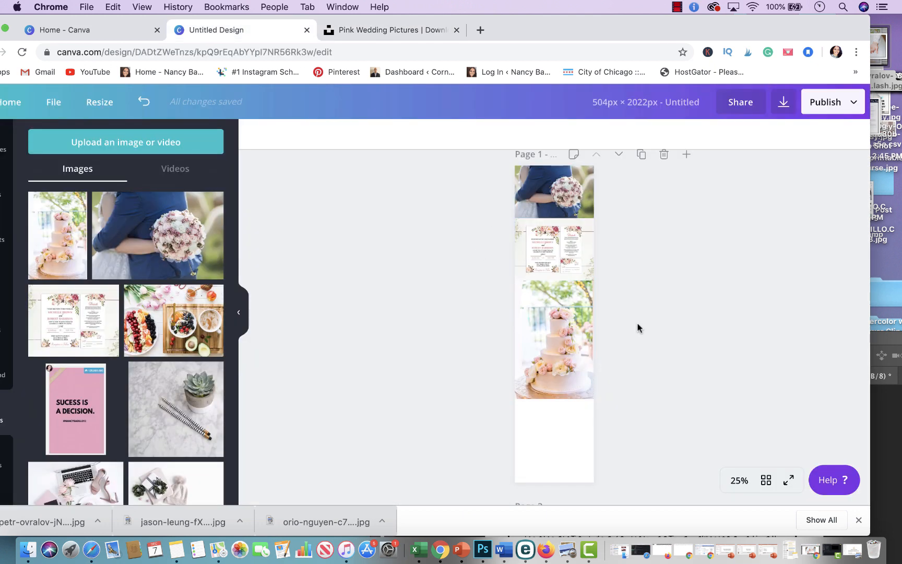
pyautogui.moveTo(878, 63); pyautogui.dragTo(584, 439)
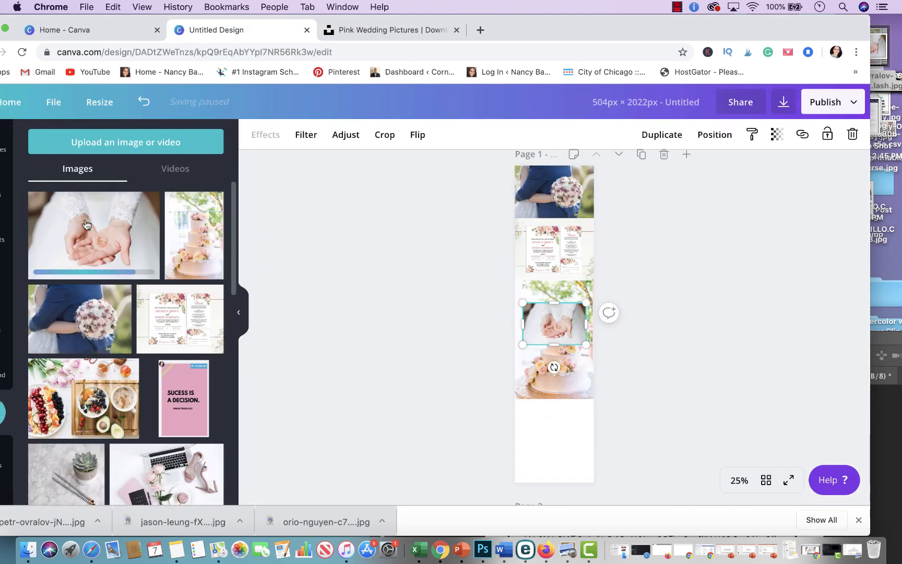
pyautogui.moveTo(551, 323); pyautogui.dragTo(626, 472)
pyautogui.moveTo(594, 440); pyautogui.dragTo(582, 442)
pyautogui.click(647, 357)
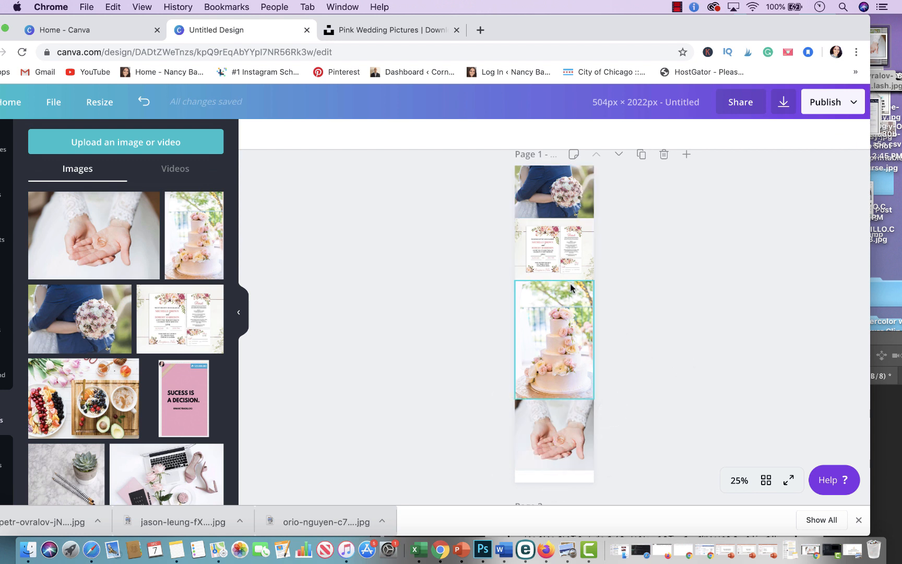
# Step: Insert the recently used square shape element onto the page over the rings photo
pyautogui.scroll(2, 570, 285)
pyautogui.scroll(3, 571, 292)
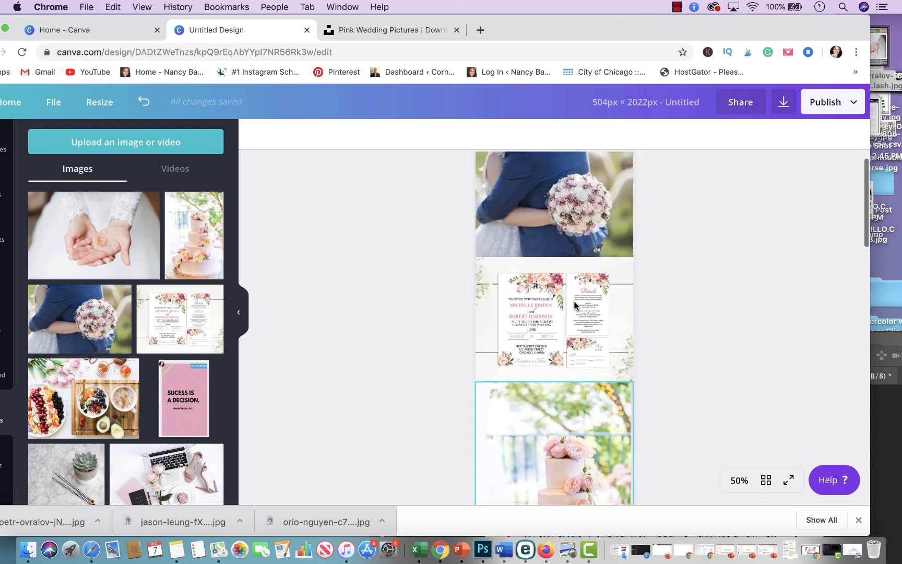
pyautogui.scroll(2, 574, 305)
pyautogui.scroll(1, 574, 304)
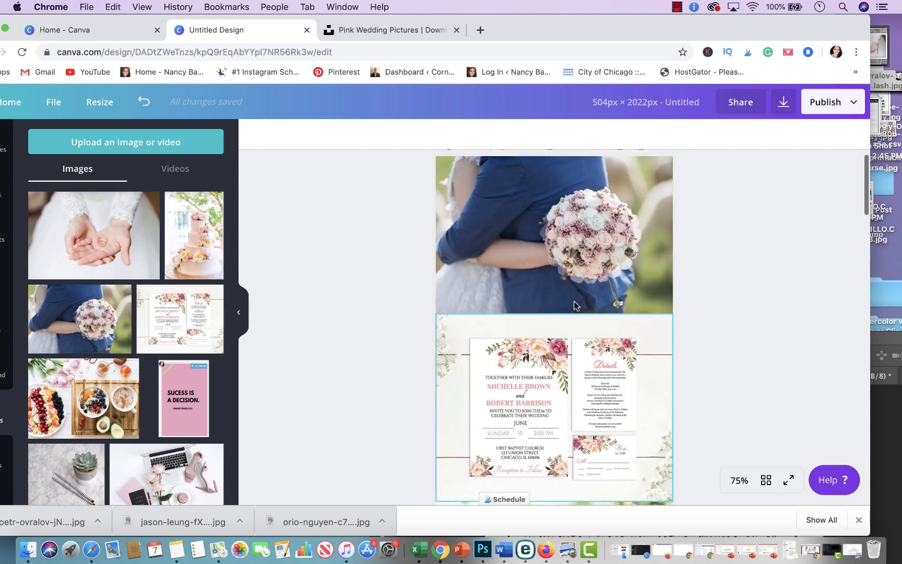
pyautogui.scroll(-5, 574, 305)
pyautogui.scroll(-5, 574, 305)
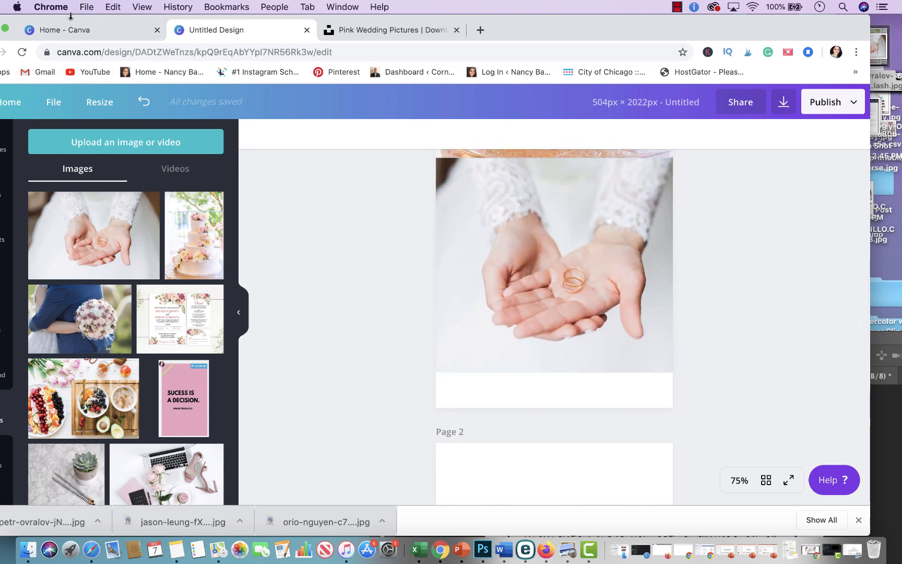
pyautogui.moveTo(71, 16); pyautogui.dragTo(94, 17)
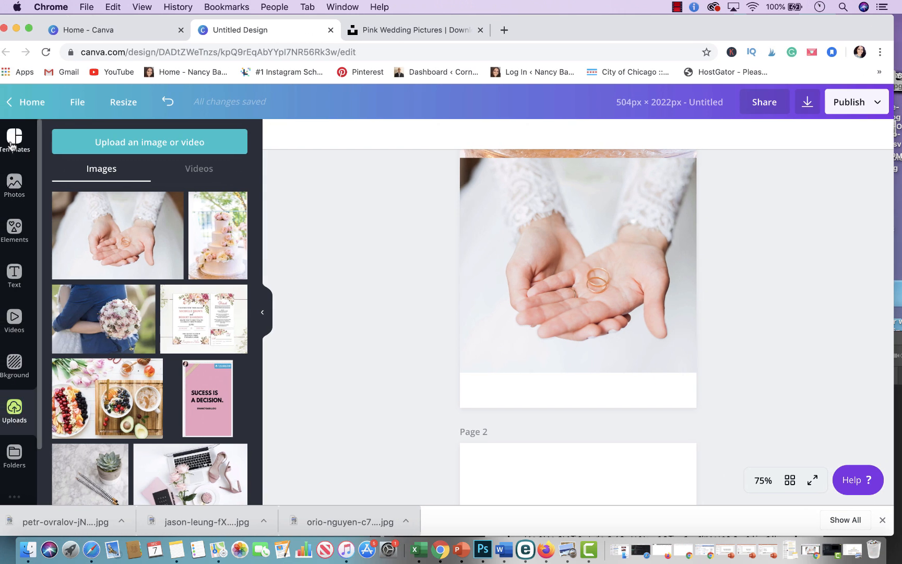
pyautogui.click(9, 240)
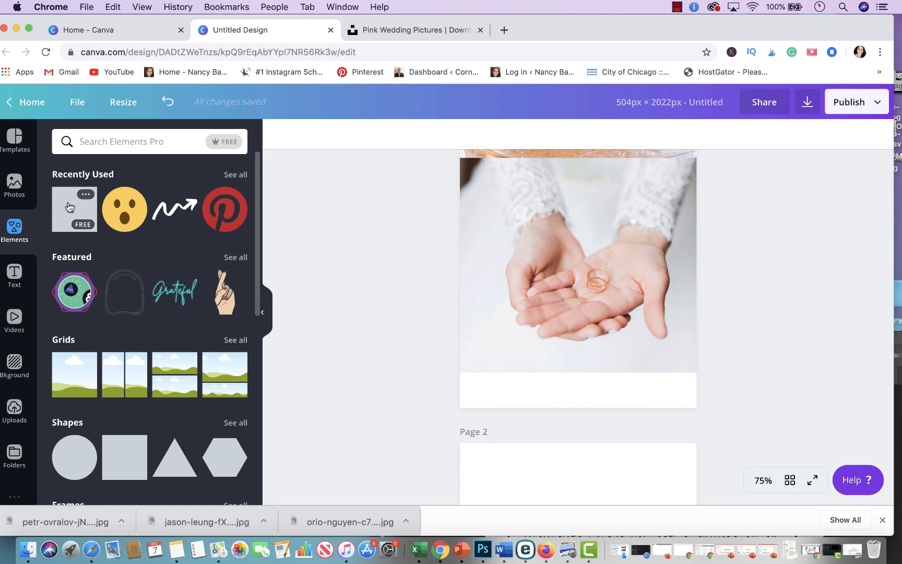
pyautogui.click(70, 207)
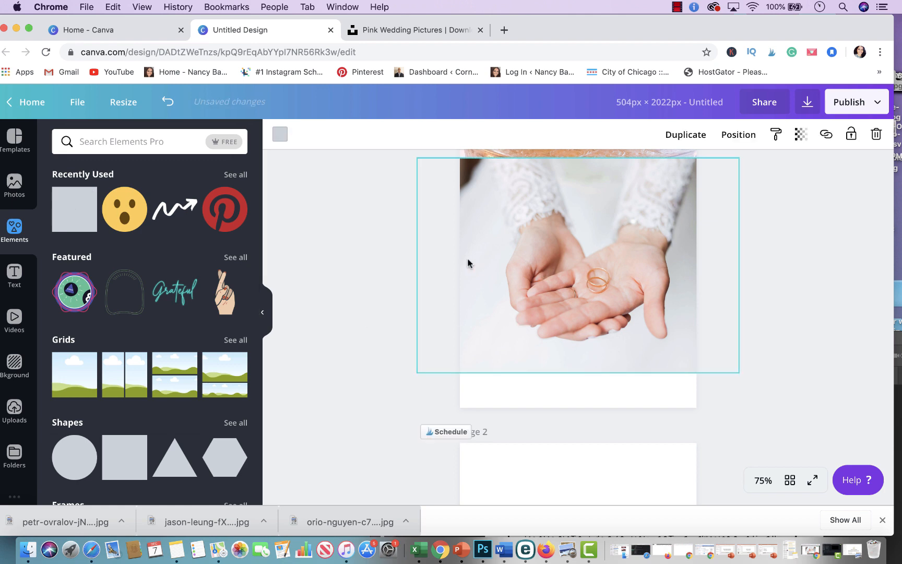
# Step: Move the square below the rings photo and resize it into a full-width strip about 50 px tall
pyautogui.scroll(10, 468, 262)
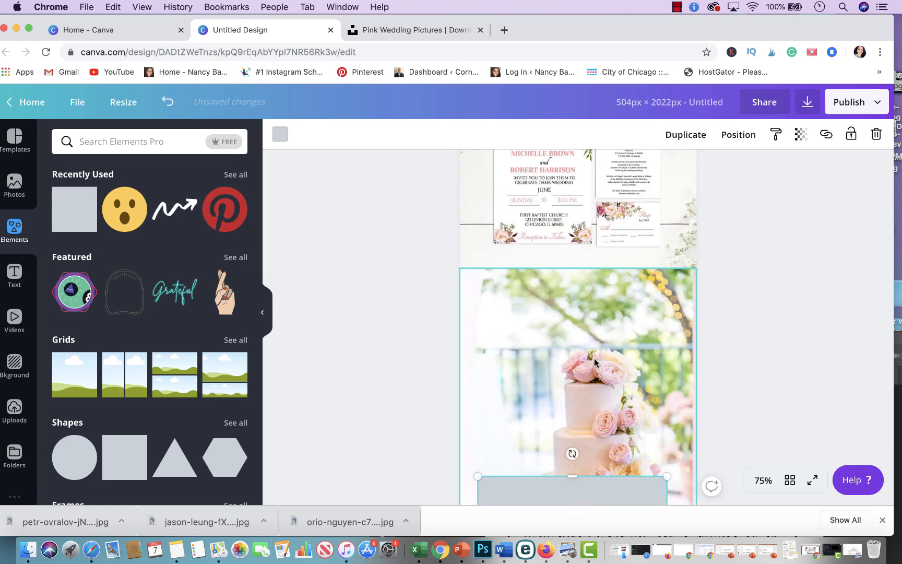
pyautogui.scroll(-5, 595, 361)
pyautogui.moveTo(594, 197); pyautogui.dragTo(572, 405)
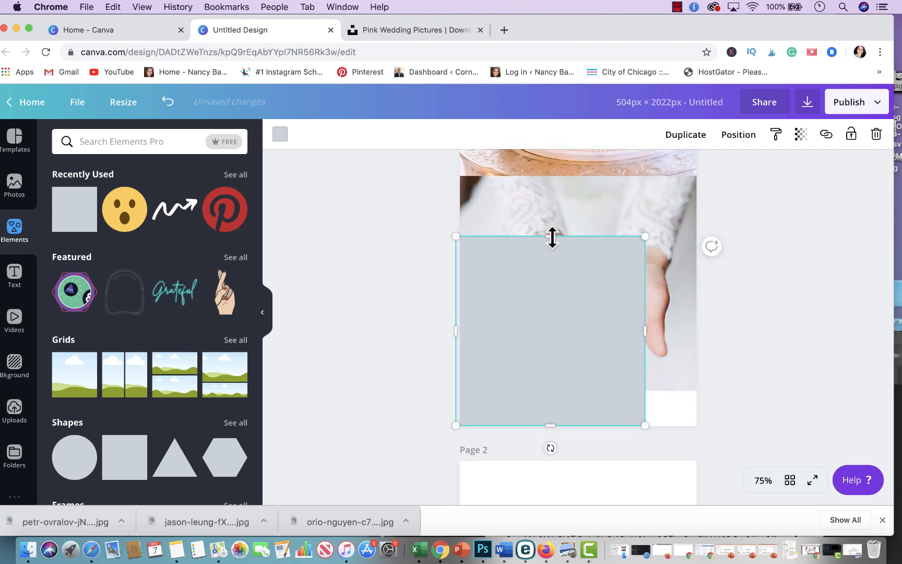
pyautogui.moveTo(552, 236); pyautogui.dragTo(546, 401)
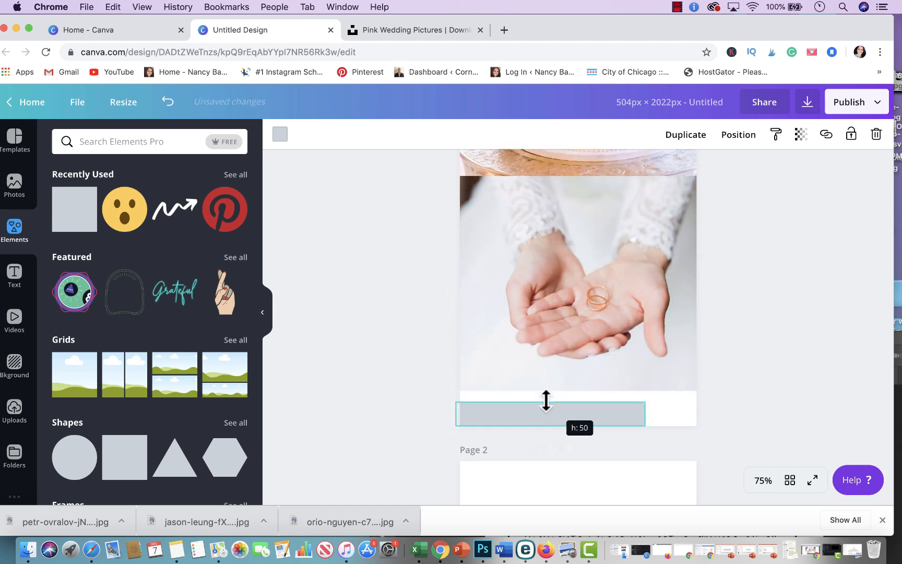
pyautogui.moveTo(646, 430); pyautogui.dragTo(709, 436)
pyautogui.click(764, 346)
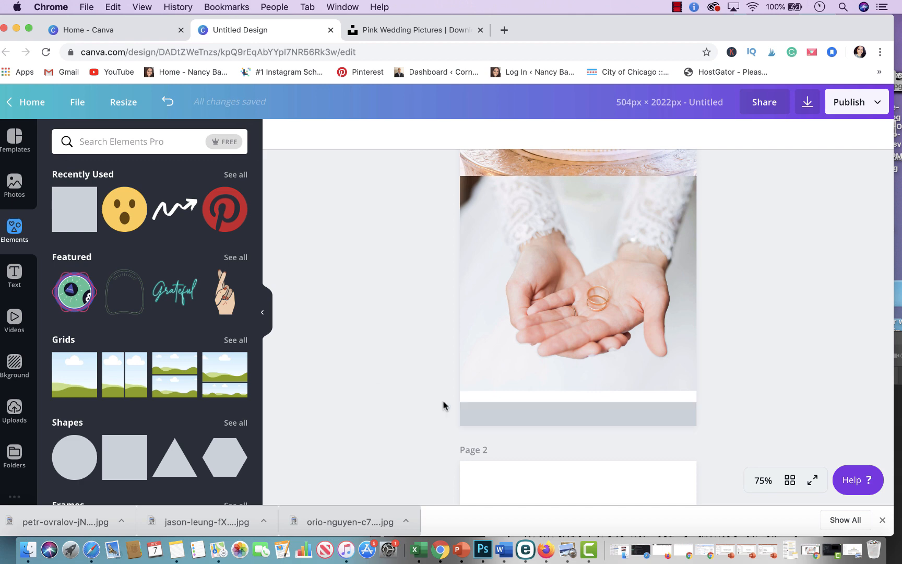
# Step: Fill the strip with the pink brand color
pyautogui.click(15, 274)
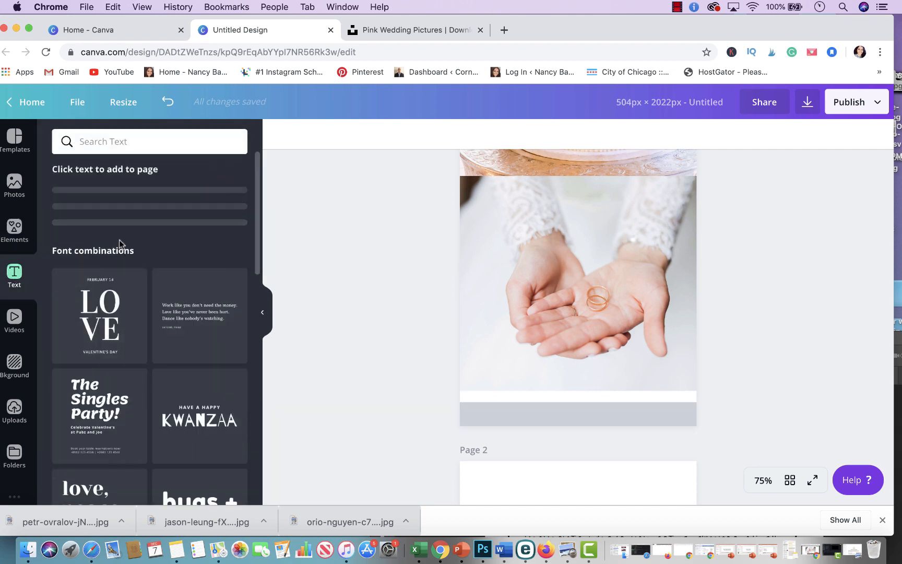
pyautogui.click(473, 413)
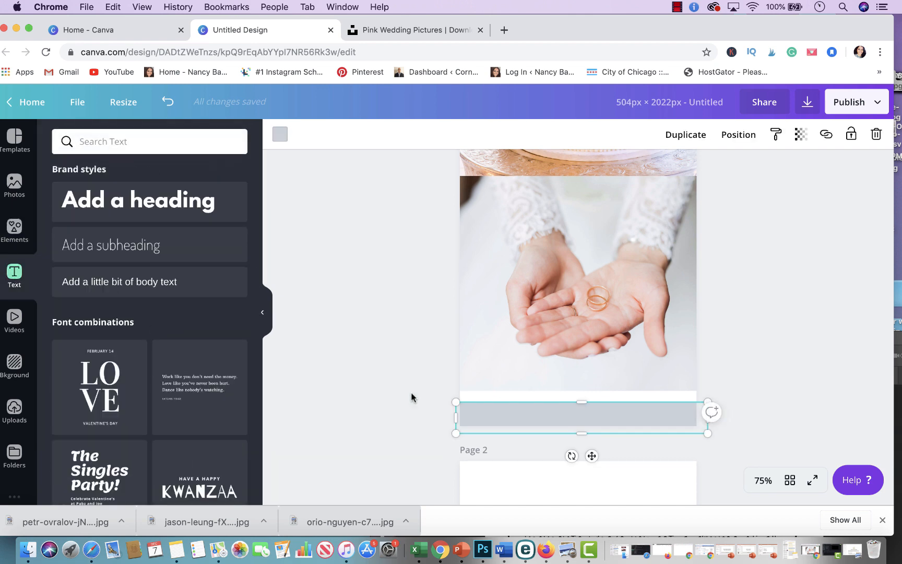
pyautogui.click(274, 135)
pyautogui.click(66, 241)
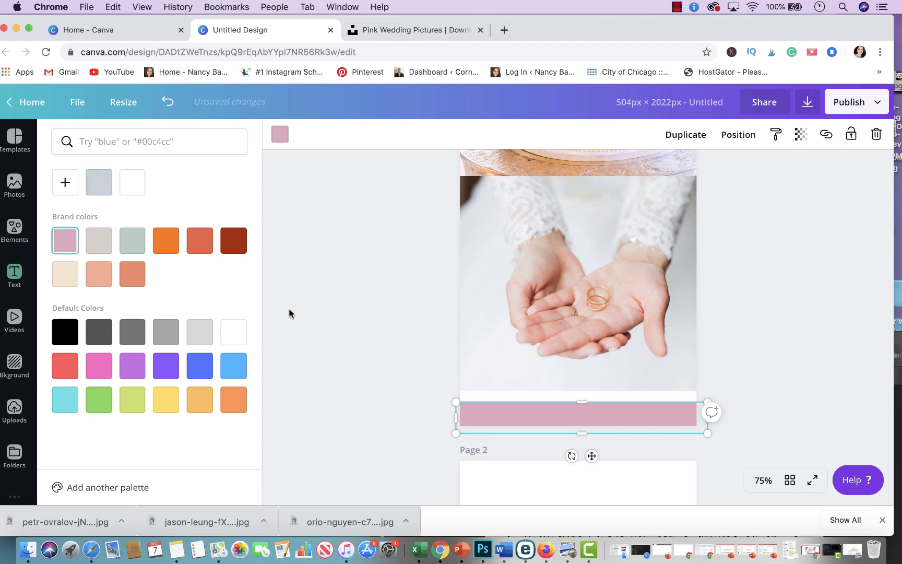
pyautogui.click(290, 311)
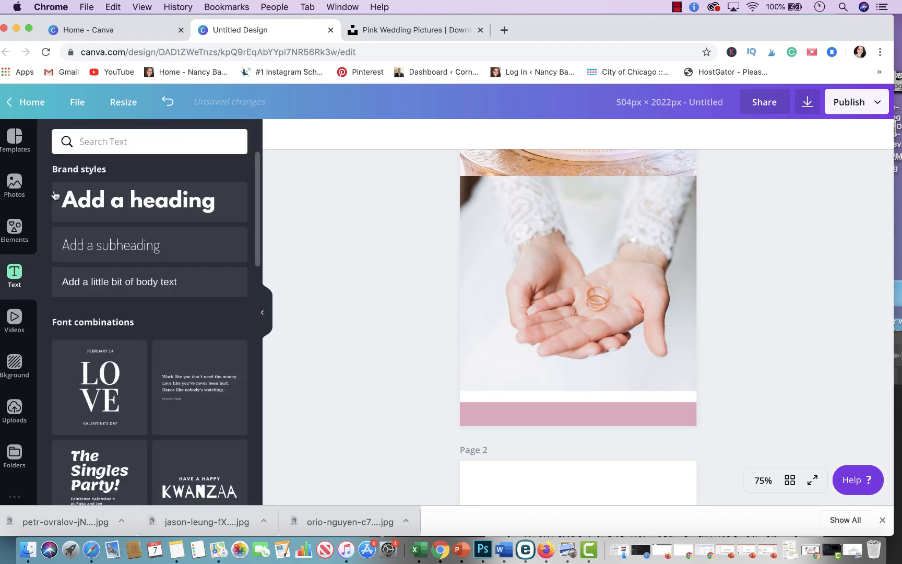
# Step: Change the strip's fill to the light gray default color
pyautogui.click(25, 226)
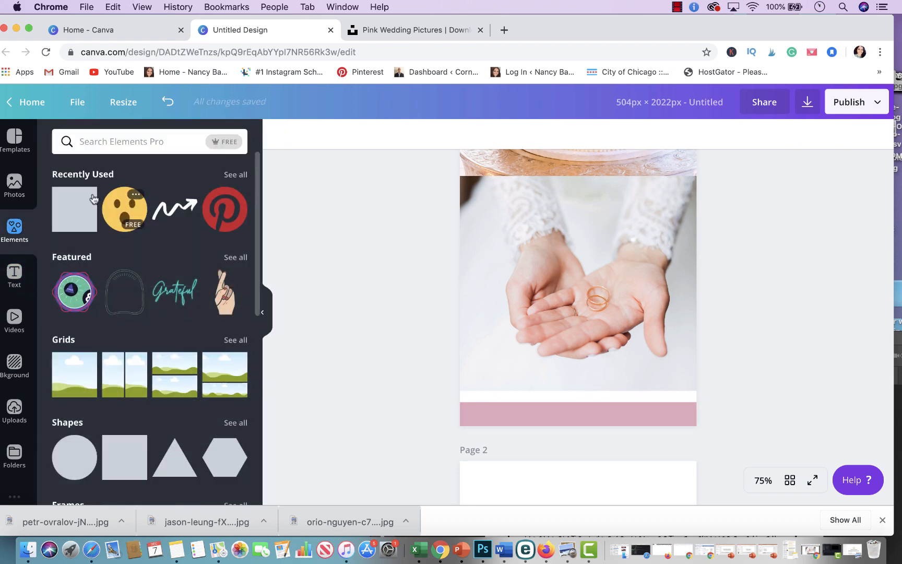
pyautogui.click(504, 410)
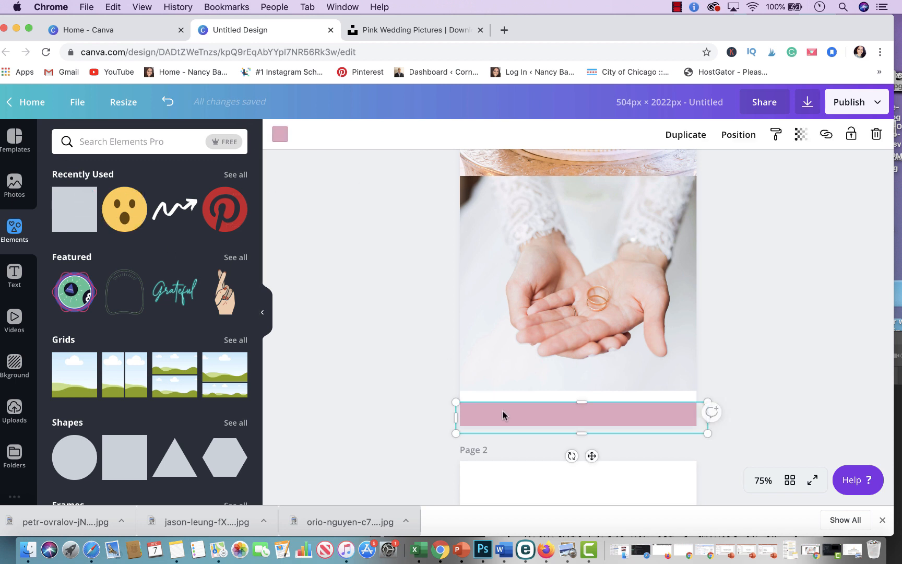
pyautogui.click(281, 133)
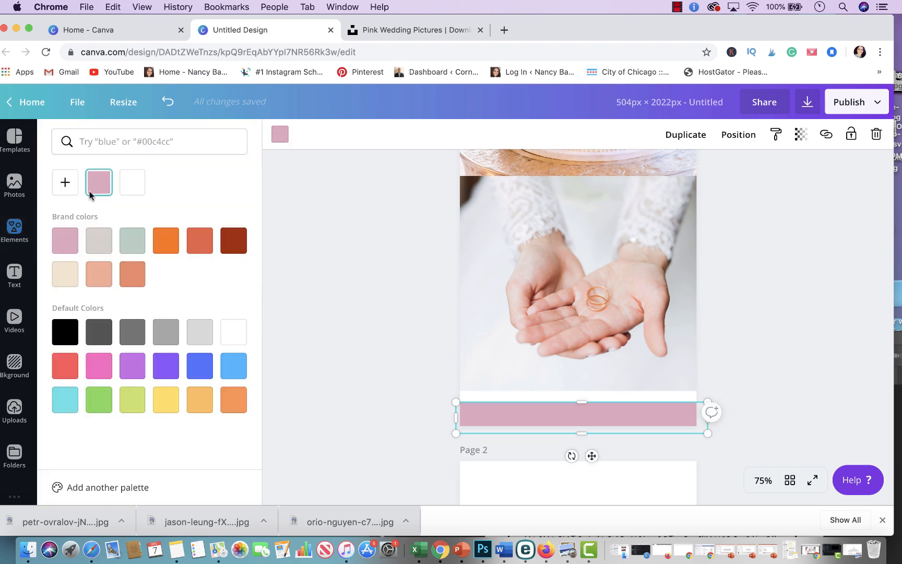
pyautogui.click(103, 242)
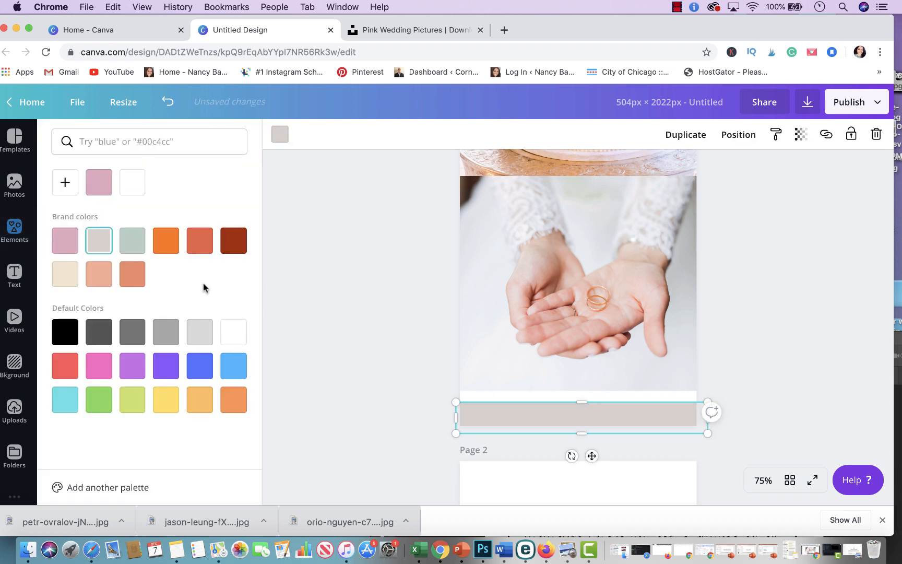
pyautogui.click(199, 332)
pyautogui.click(335, 318)
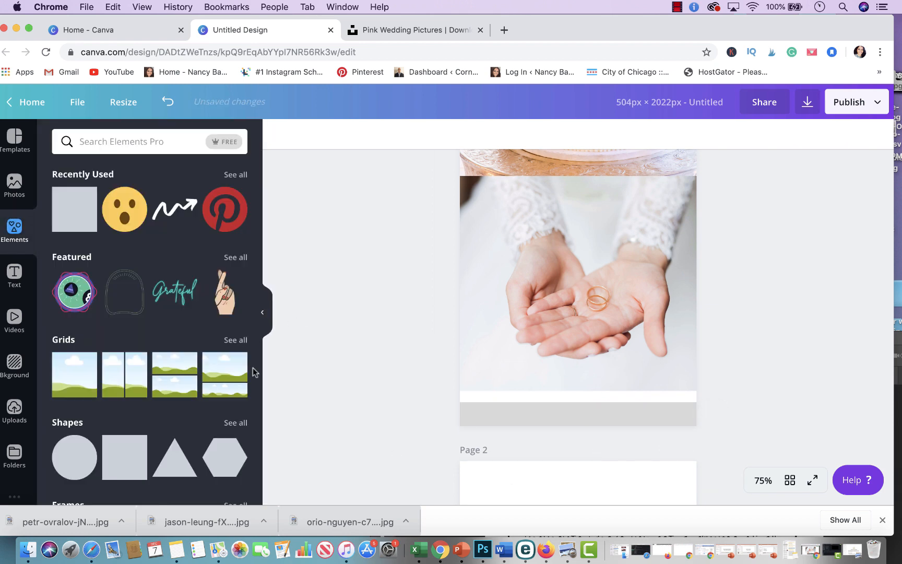
# Step: Add a heading text box and move it onto the gray strip below the rings photo
pyautogui.click(14, 274)
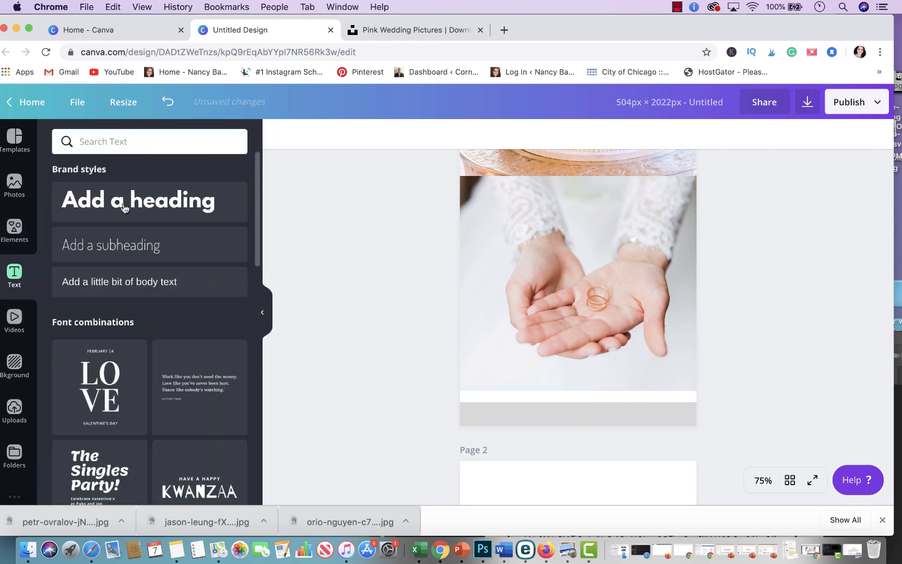
pyautogui.click(149, 203)
pyautogui.moveTo(578, 324); pyautogui.dragTo(579, 473)
pyautogui.scroll(-6, 598, 368)
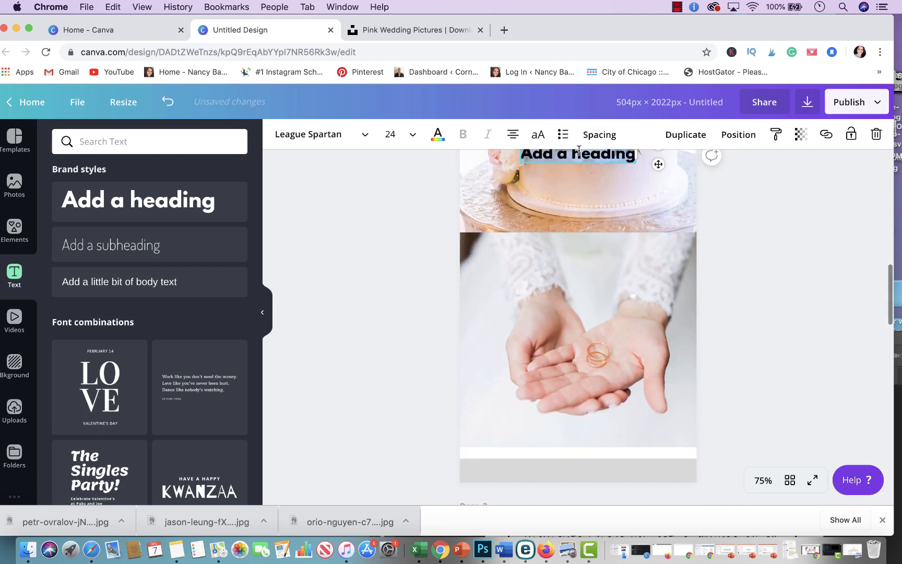
pyautogui.moveTo(578, 163); pyautogui.dragTo(570, 475)
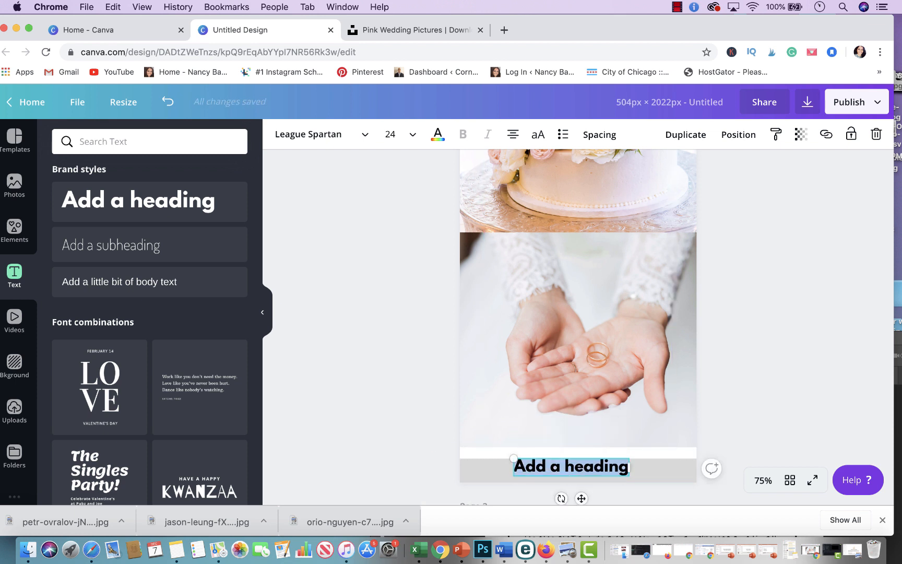
# Step: Replace the heading text with the Etsy shop web address
pyautogui.write('Etsy.com')
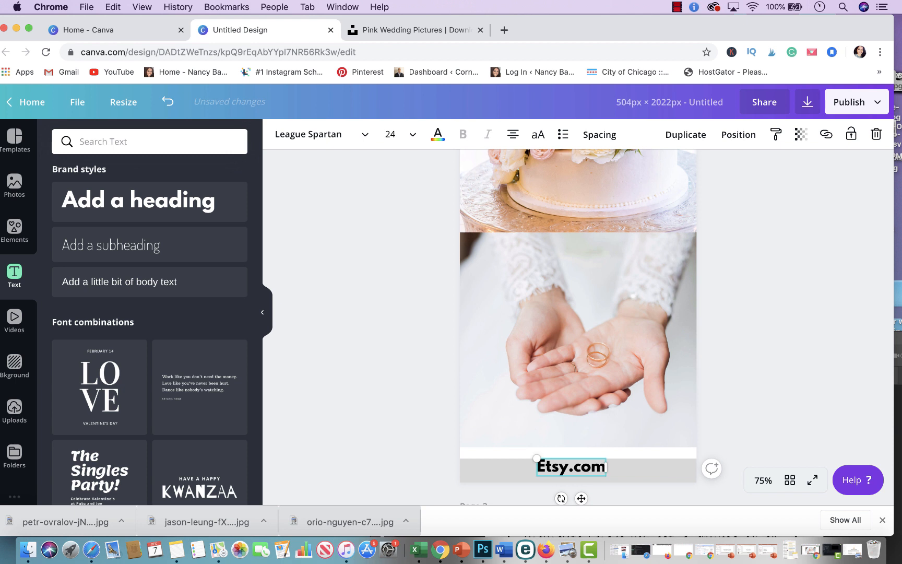
pyautogui.write('/nancymarke')
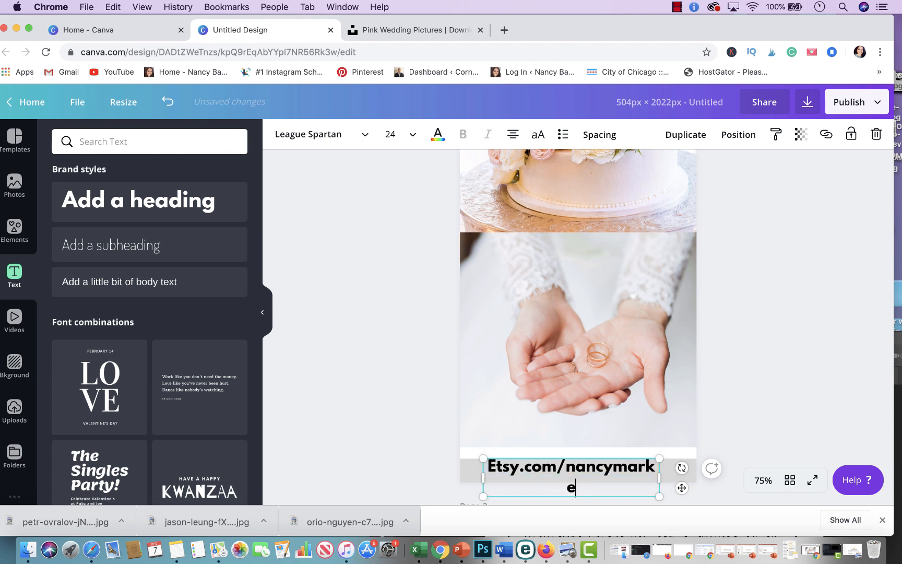
pyautogui.write('tingtools')
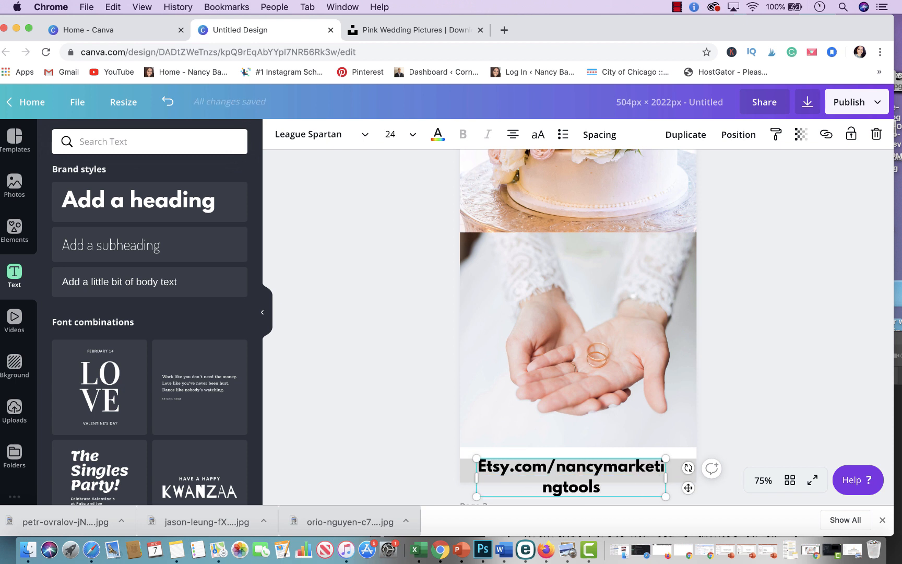
# Step: Widen the address text box and set its font size to 15
pyautogui.moveTo(669, 478); pyautogui.dragTo(740, 478)
pyautogui.tripleClick(662, 468)
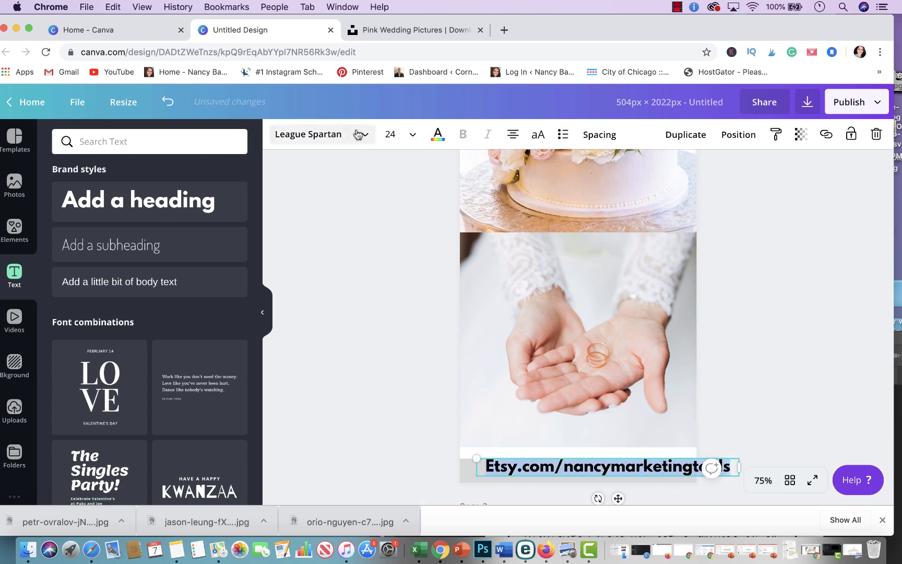
pyautogui.click(392, 134)
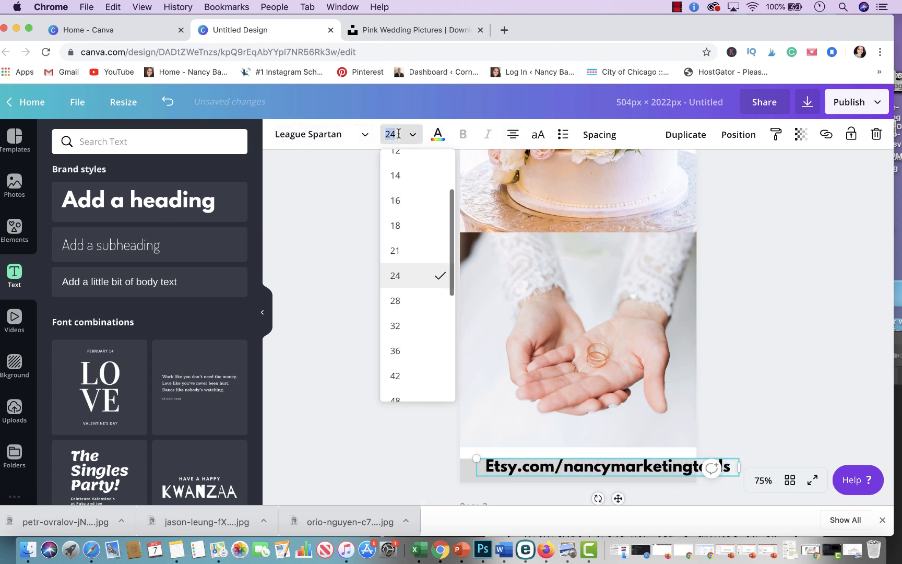
pyautogui.write('13')
pyautogui.press('Return')
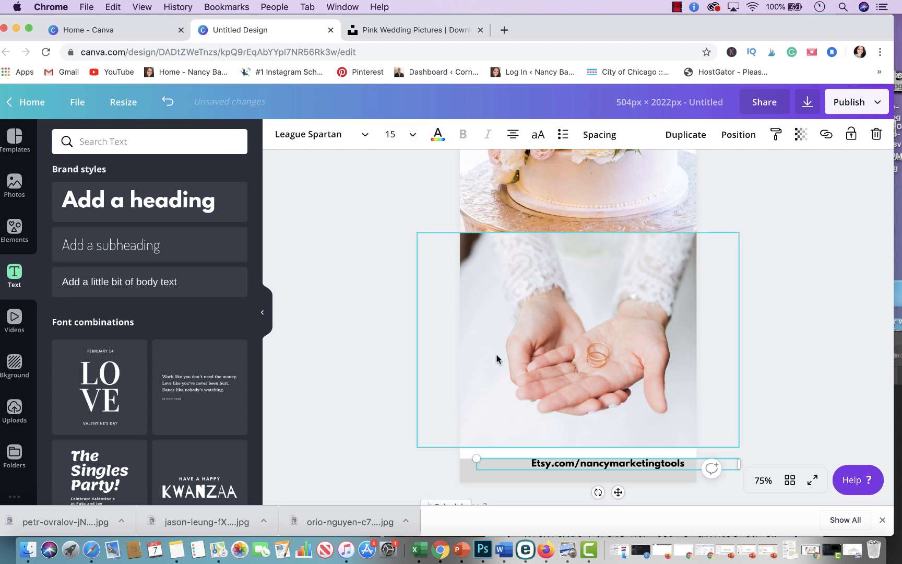
# Step: Center the address text on the gray strip
pyautogui.click(810, 342)
pyautogui.moveTo(647, 459); pyautogui.dragTo(617, 471)
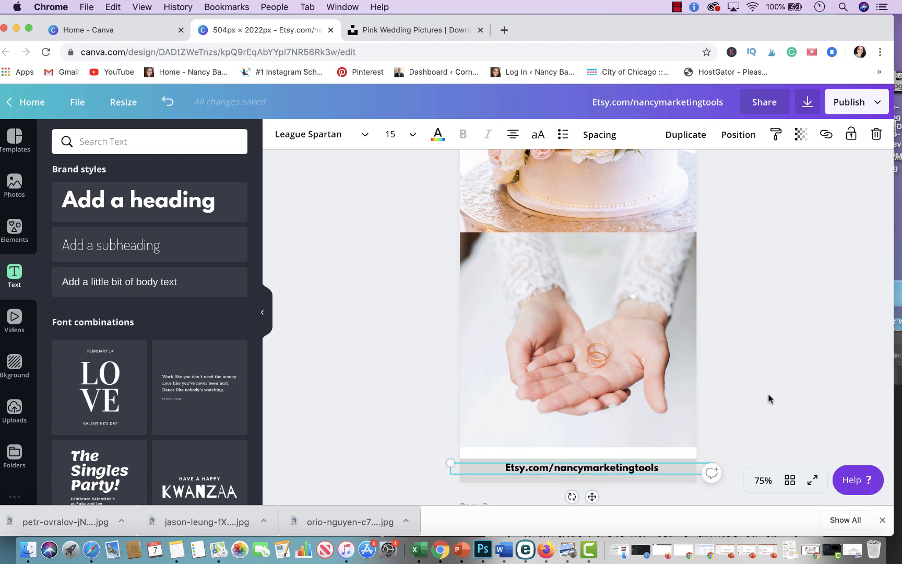
pyautogui.click(735, 387)
# Step: Review the upper part of the design around the invitation and cake photo
pyautogui.scroll(1, 755, 266)
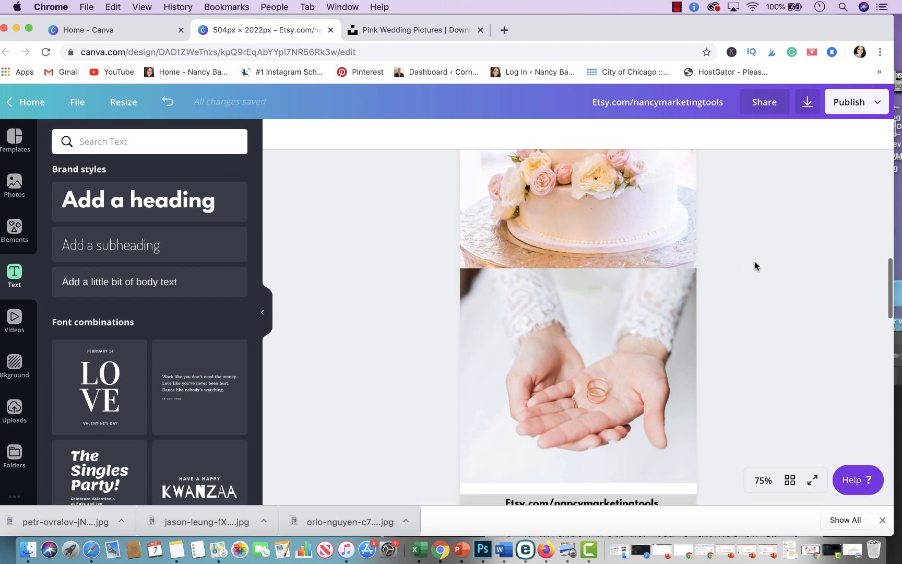
pyautogui.scroll(-2, 755, 266)
pyautogui.scroll(8, 755, 266)
pyautogui.scroll(5, 754, 263)
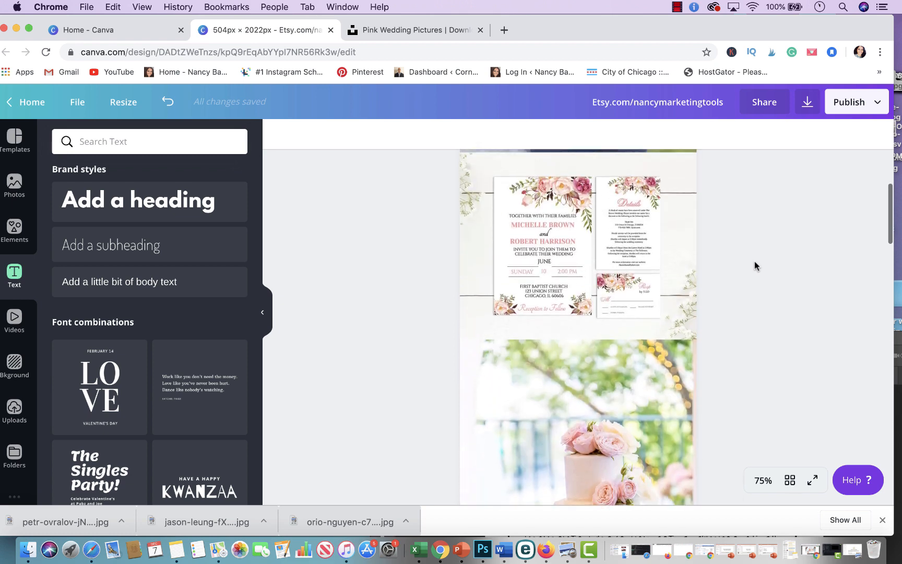
pyautogui.scroll(-3, 754, 264)
pyautogui.scroll(-6, 755, 261)
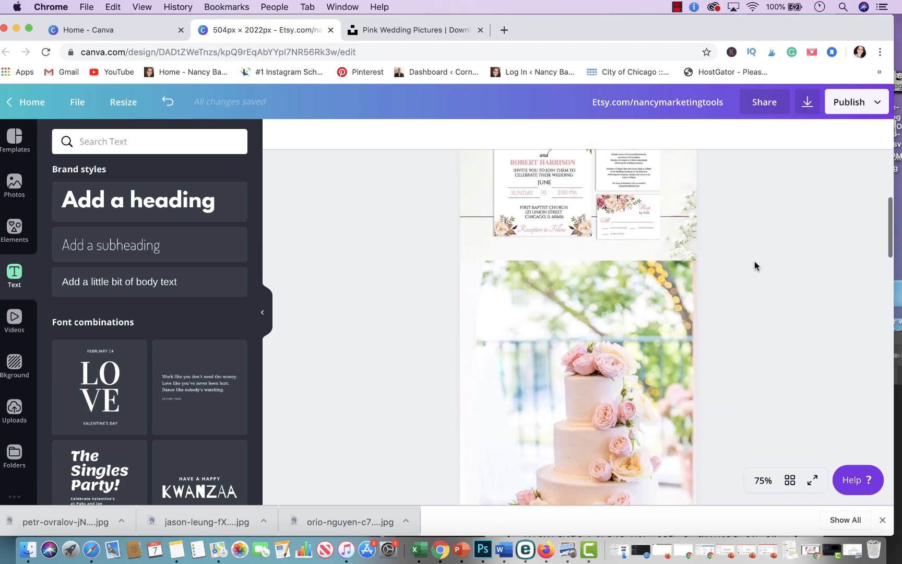
pyautogui.scroll(3, 754, 261)
pyautogui.scroll(2, 754, 266)
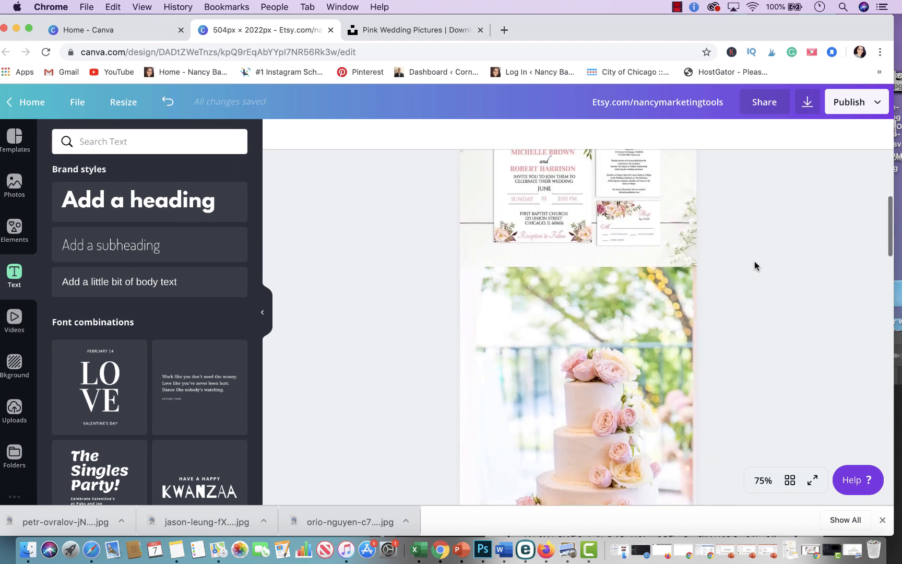
# Step: Add another square and stretch it into a full-width gray band between the invitation and the cake photo
pyautogui.click(14, 227)
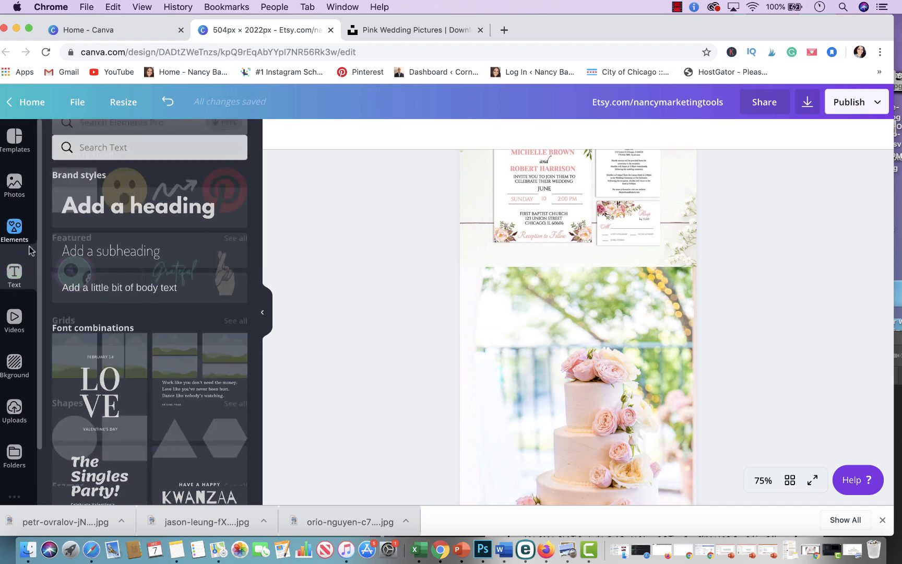
pyautogui.click(90, 225)
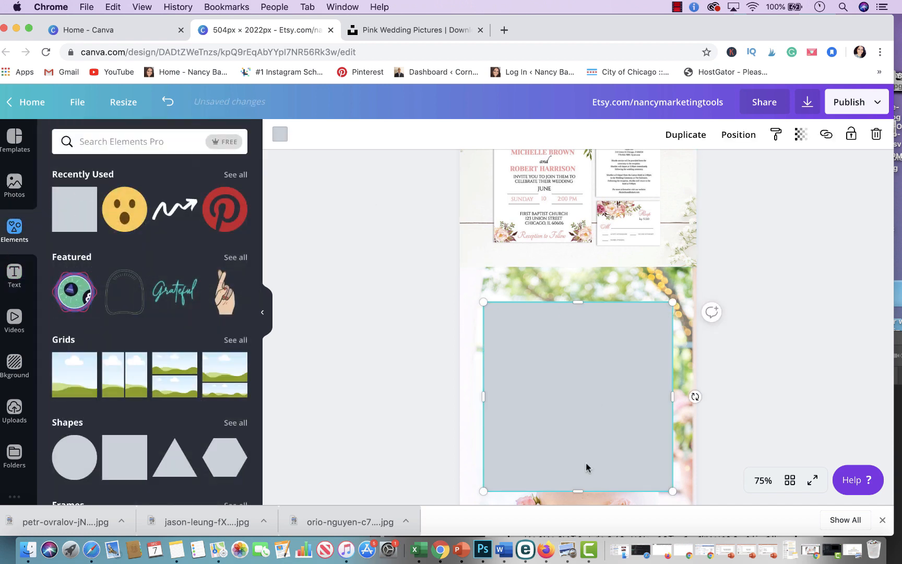
pyautogui.moveTo(586, 462); pyautogui.dragTo(546, 339)
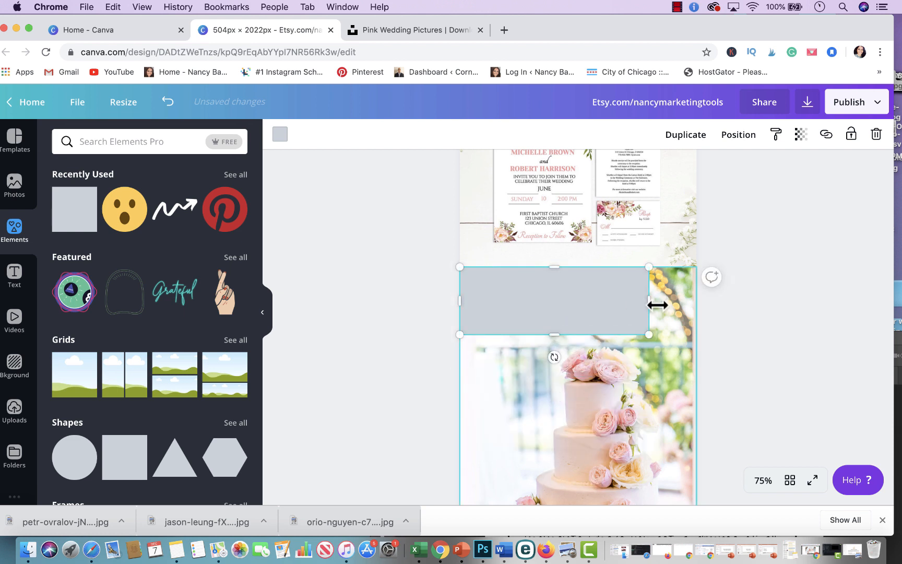
pyautogui.moveTo(666, 302); pyautogui.dragTo(697, 299)
pyautogui.click(757, 327)
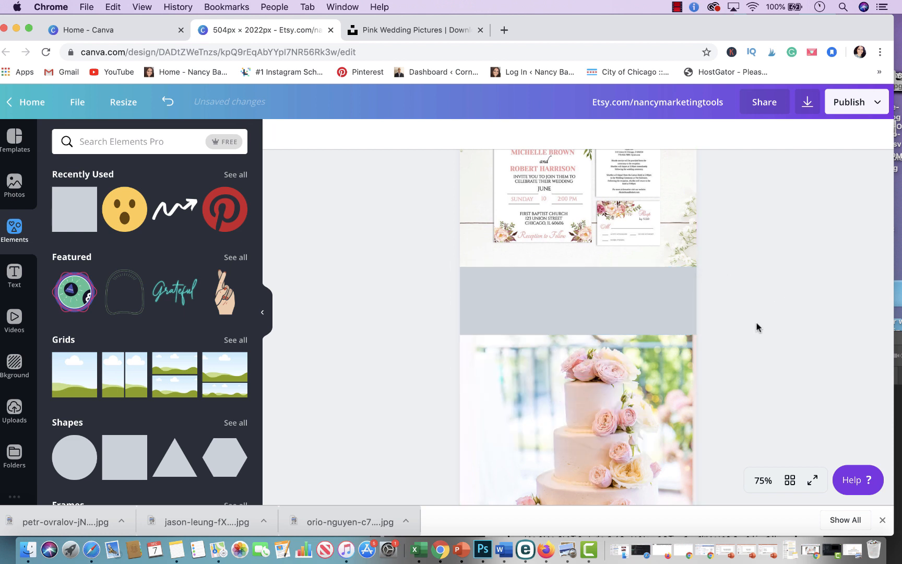
# Step: Add a heading onto the gray band between the invitation and cake photo reading "WEDDING INVITE SET"
pyautogui.scroll(-2, 757, 326)
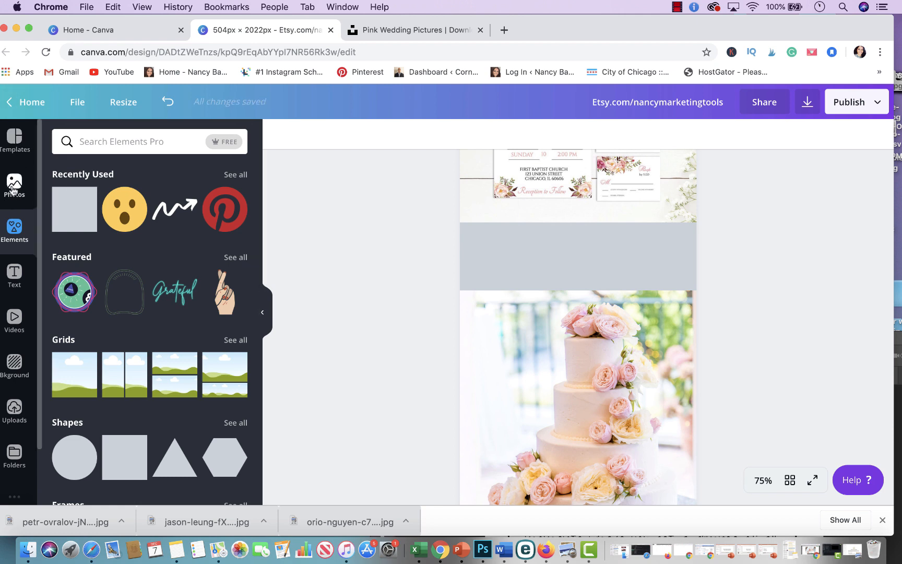
pyautogui.click(14, 274)
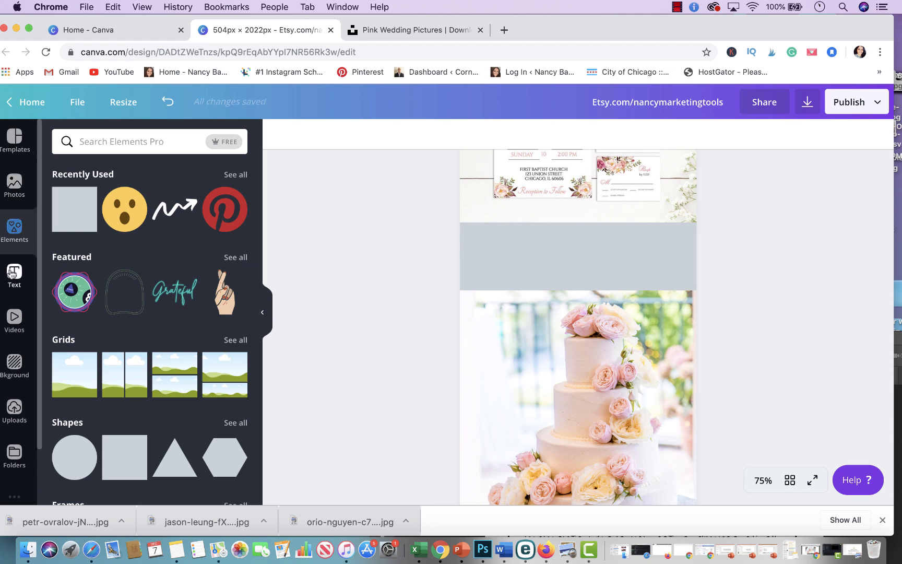
pyautogui.click(108, 211)
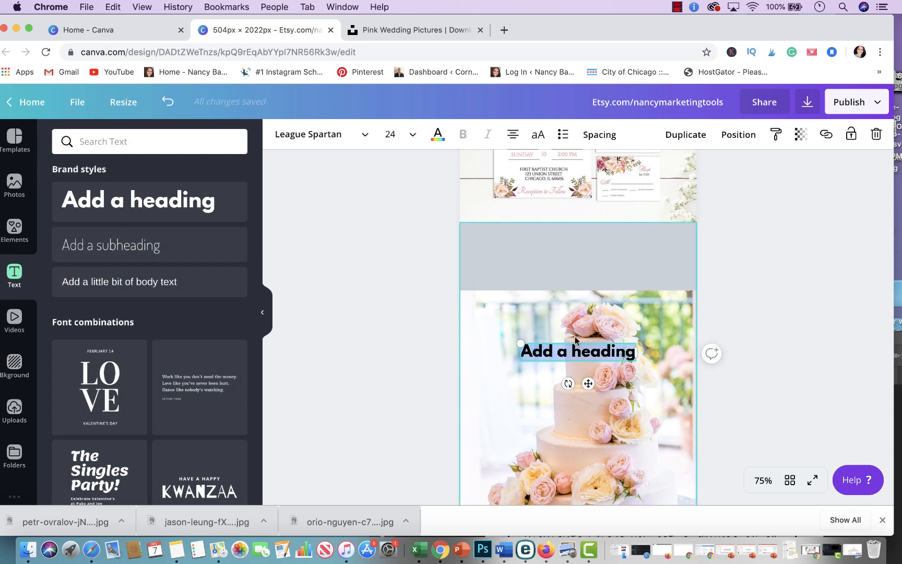
pyautogui.moveTo(575, 344); pyautogui.dragTo(572, 239)
pyautogui.tripleClick(571, 239)
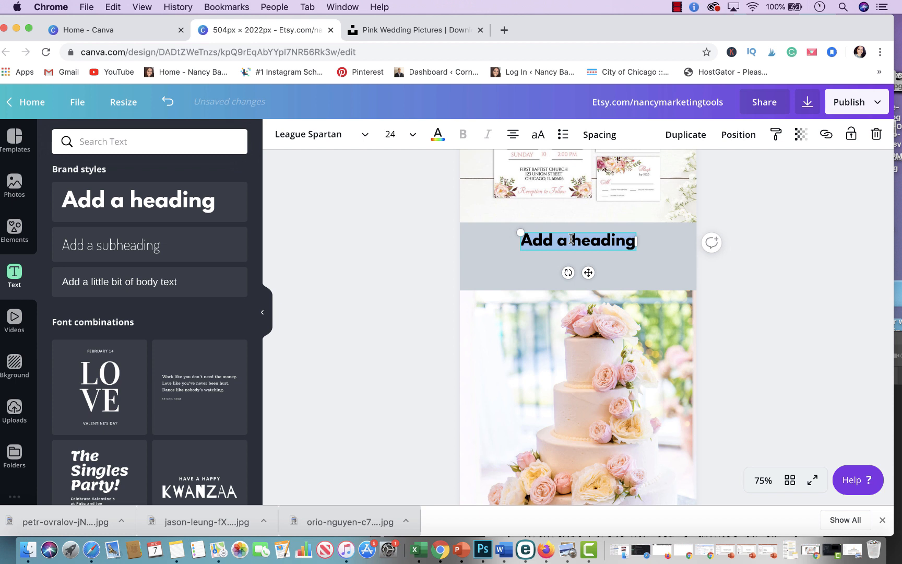
pyautogui.write('Weddin')
pyautogui.press('BackSpace')
pyautogui.press('BackSpace')
pyautogui.press('BackSpace')
pyautogui.press('BackSpace')
pyautogui.press('BackSpace')
pyautogui.press('BackSpace')
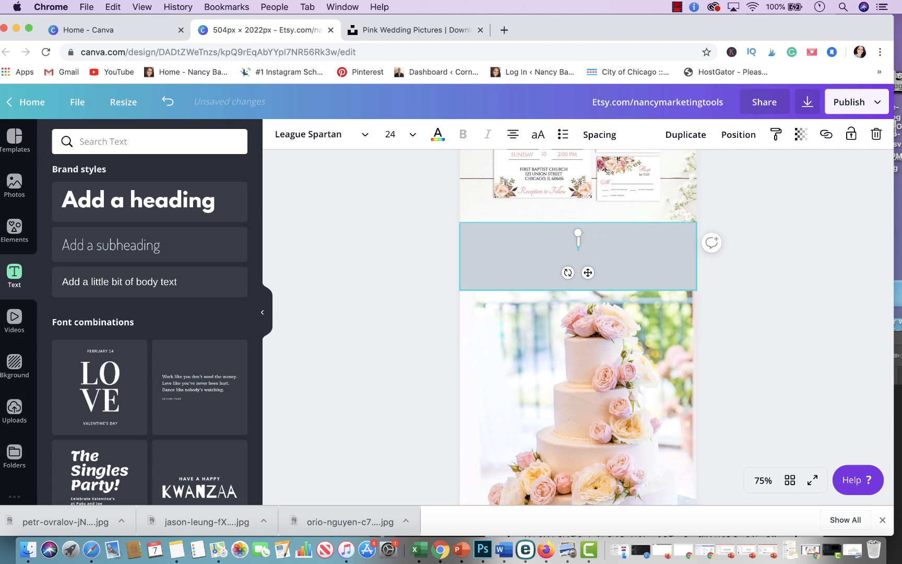
pyautogui.write('WEDDING INV')
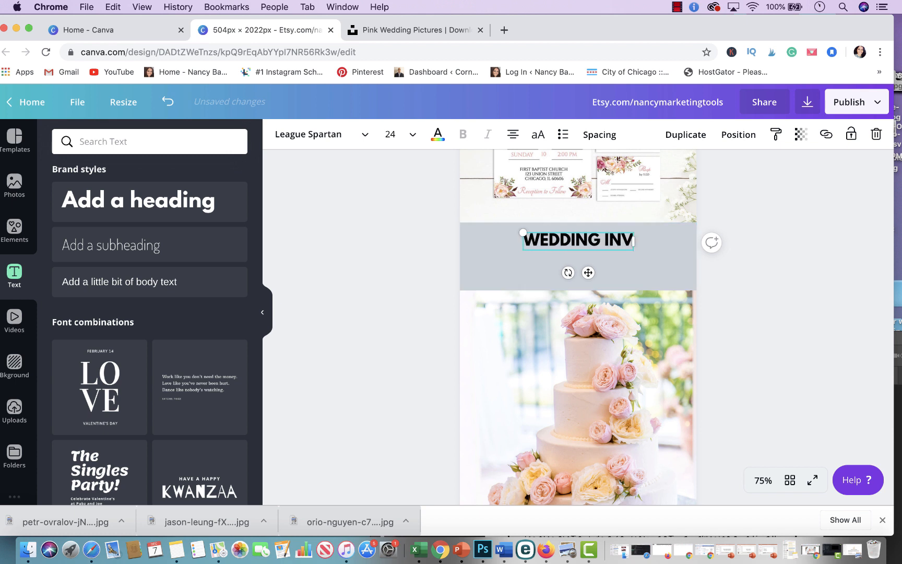
pyautogui.write('ITE SET')
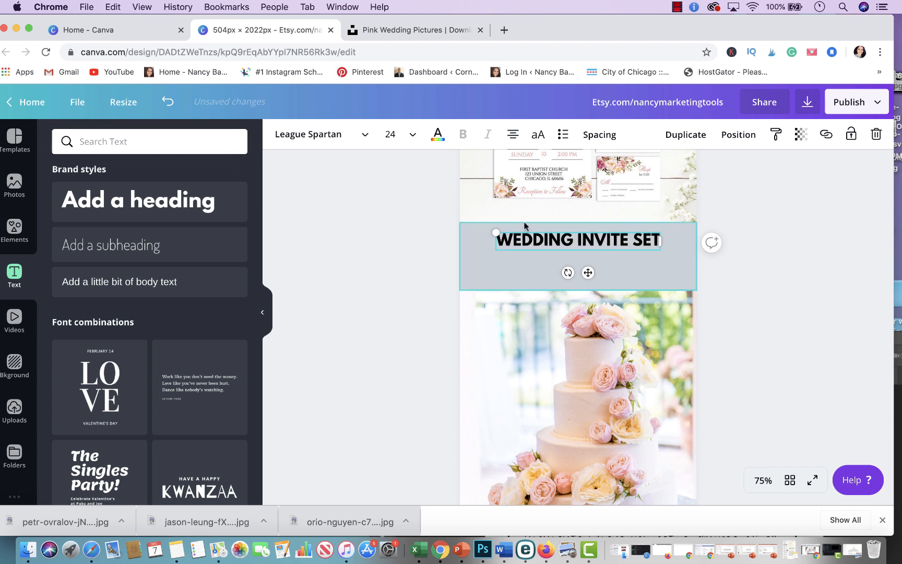
# Step: Add a subheading under it reading "INCLUDES WEDDING INVITE, RSVP, & DETAIL CARD CLICK TO LEARN MORE!"
pyautogui.click(815, 236)
pyautogui.click(120, 248)
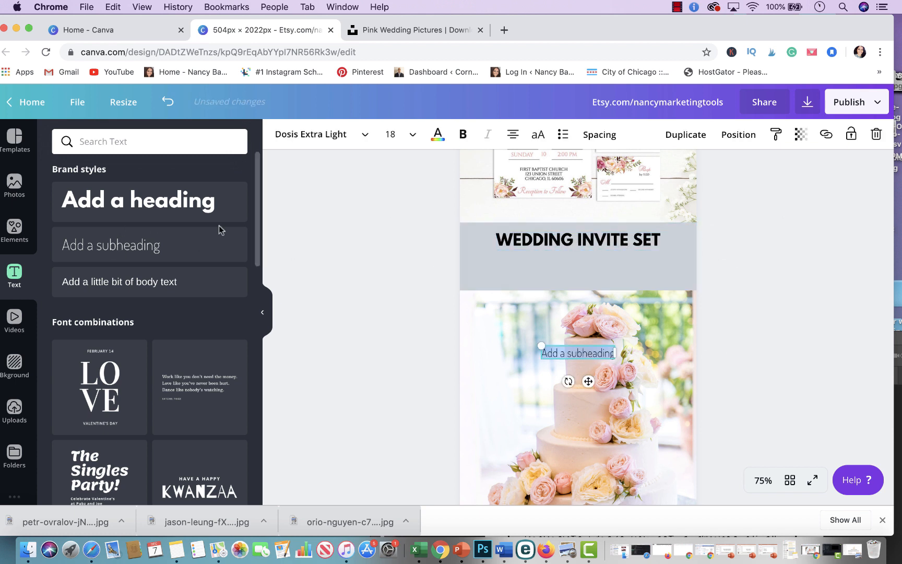
pyautogui.moveTo(595, 344); pyautogui.dragTo(596, 256)
pyautogui.doubleClick(588, 266)
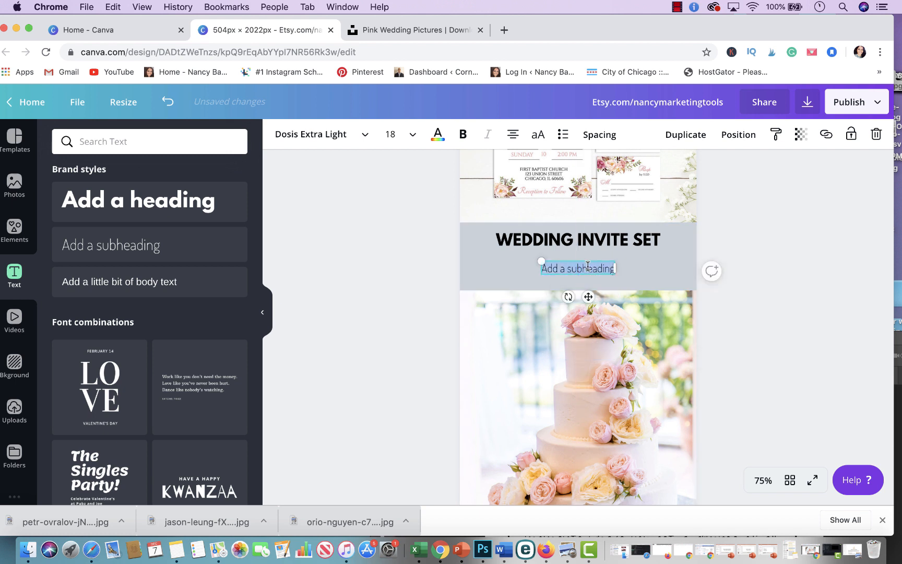
pyautogui.write('INCLUDES')
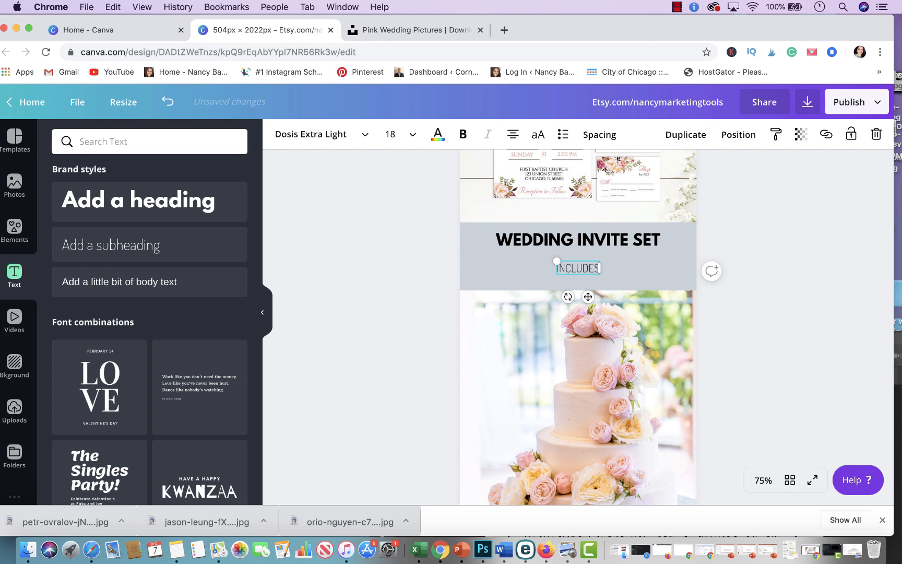
pyautogui.write(' WEDDING INV')
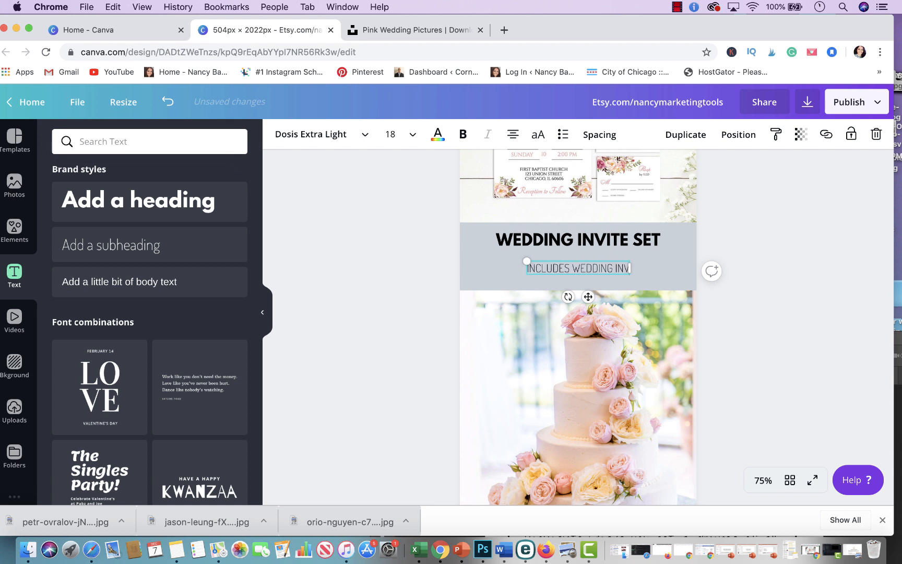
pyautogui.write('ITE, E')
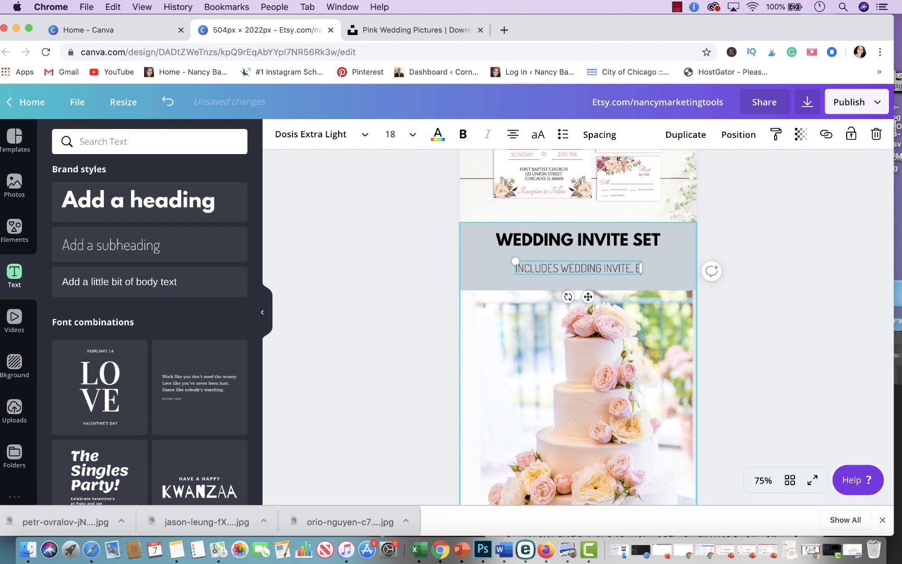
pyautogui.press('BackSpace')
pyautogui.write('RSVP')
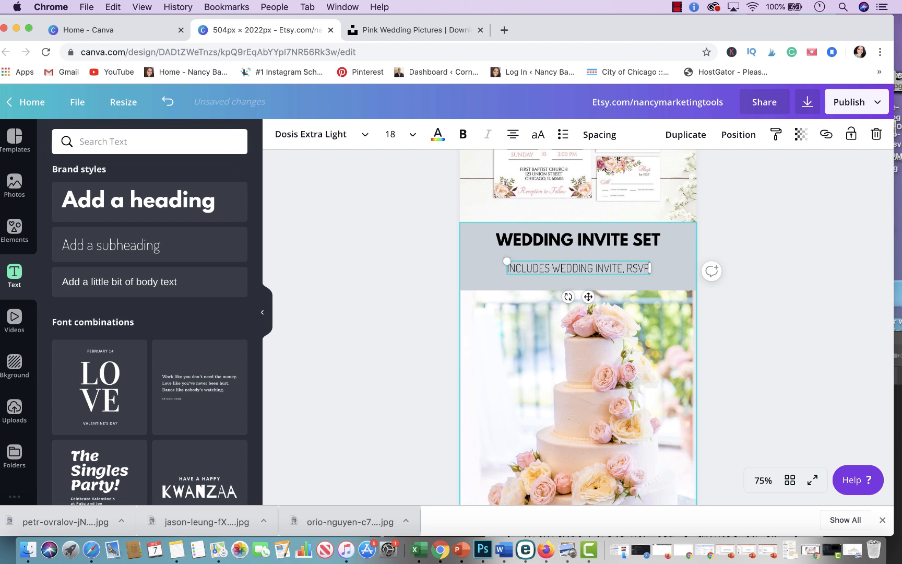
pyautogui.write(',')
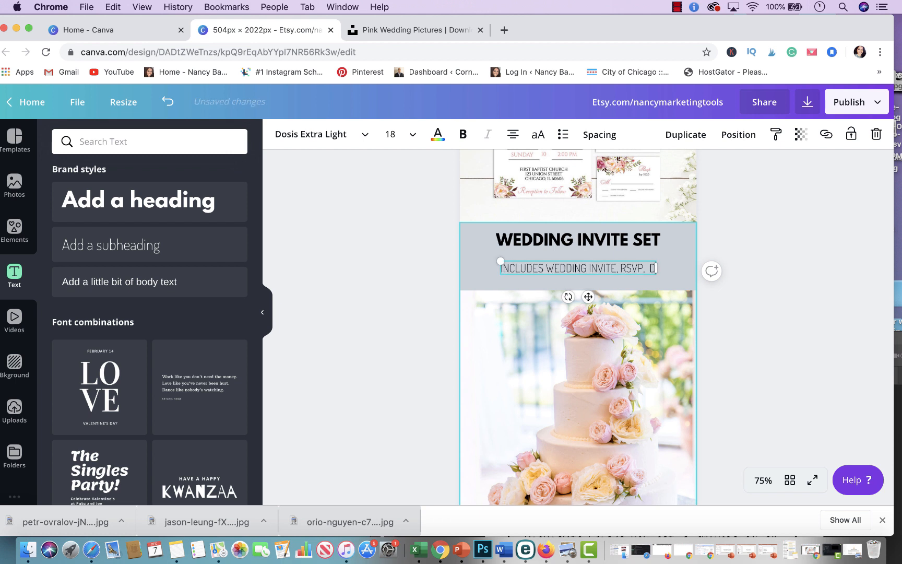
pyautogui.write(' & DET')
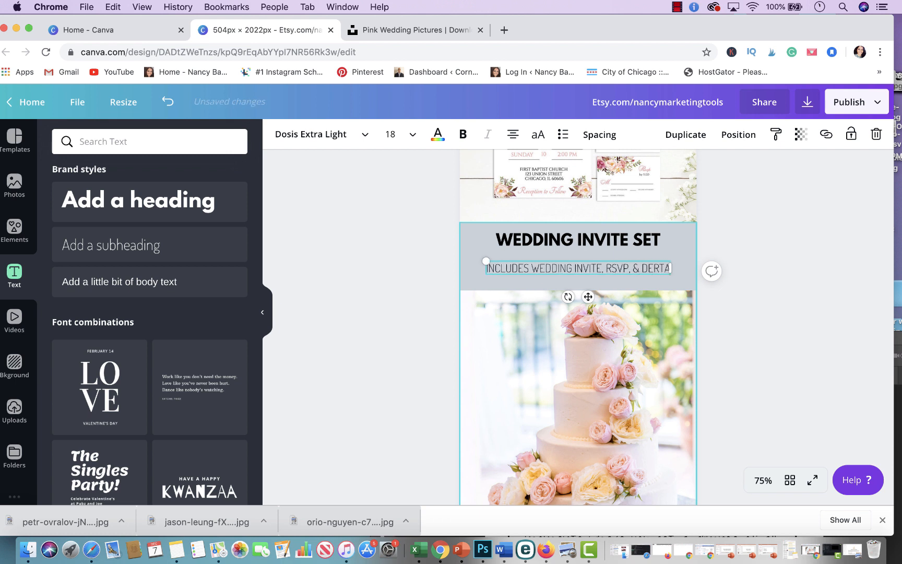
pyautogui.write('AIL CAR')
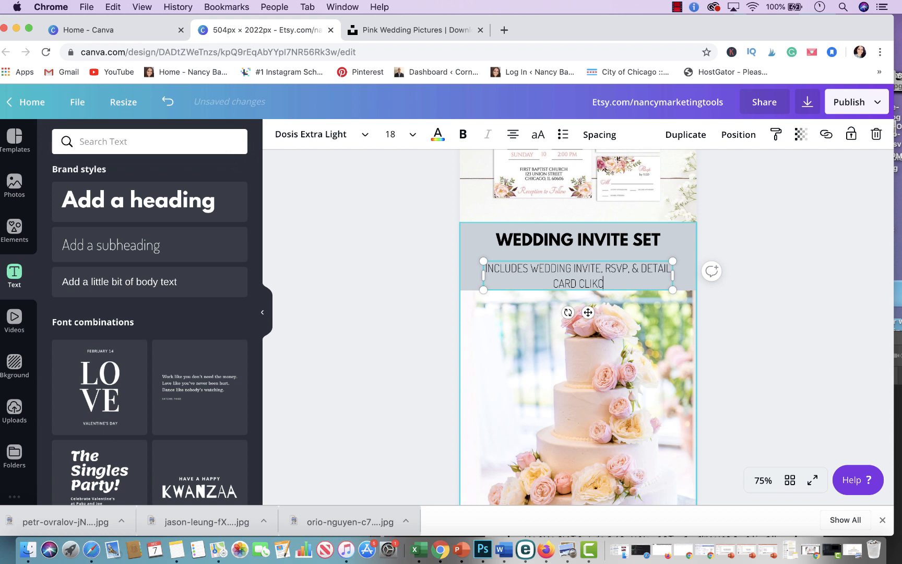
pyautogui.write('D CLICK TO LEARN ')
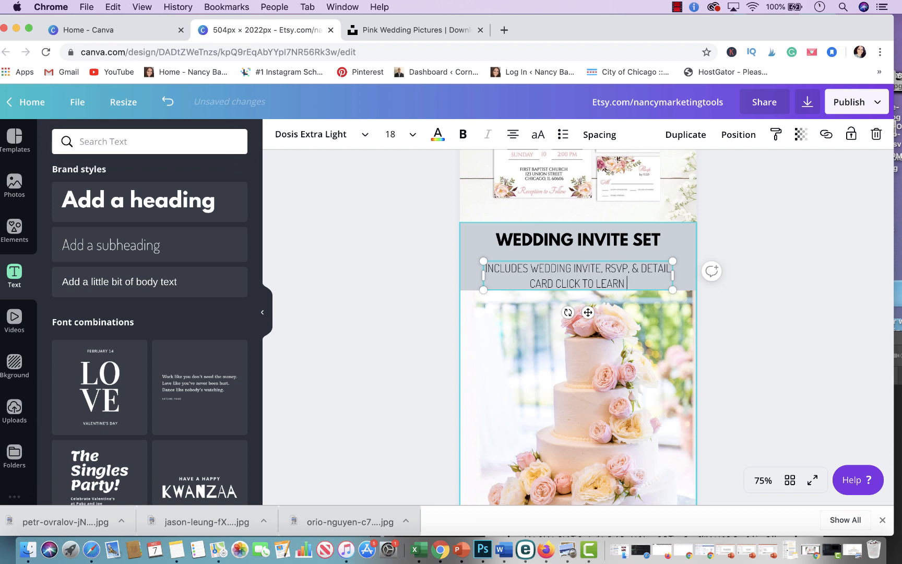
pyautogui.write('MORE!')
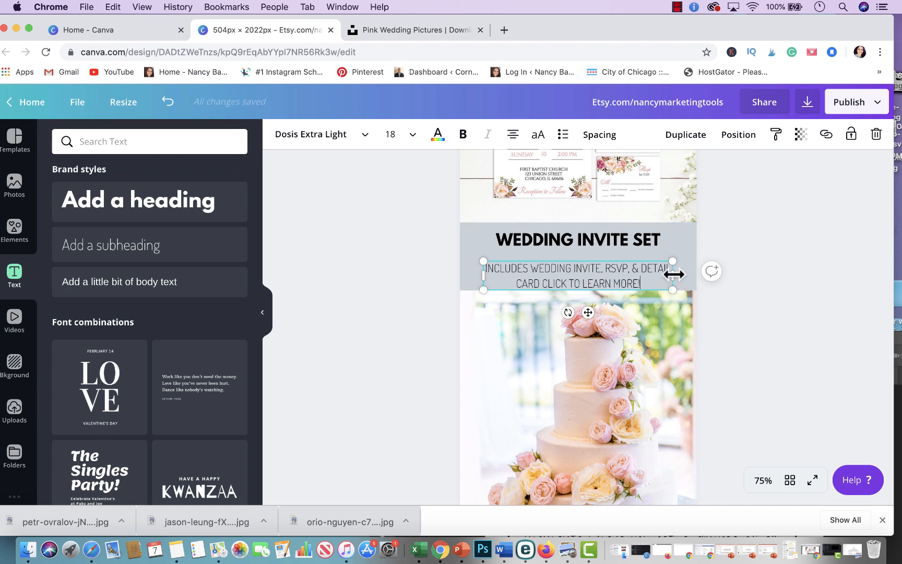
# Step: Widen the subheading text box to span the gray band and make the subheading bold
pyautogui.moveTo(674, 274); pyautogui.dragTo(640, 263)
pyautogui.click(792, 258)
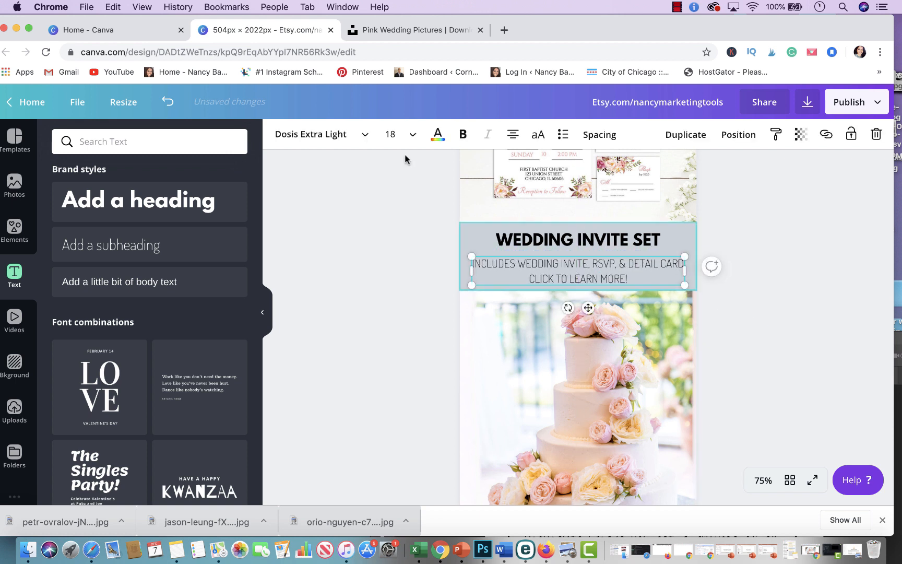
pyautogui.click(463, 135)
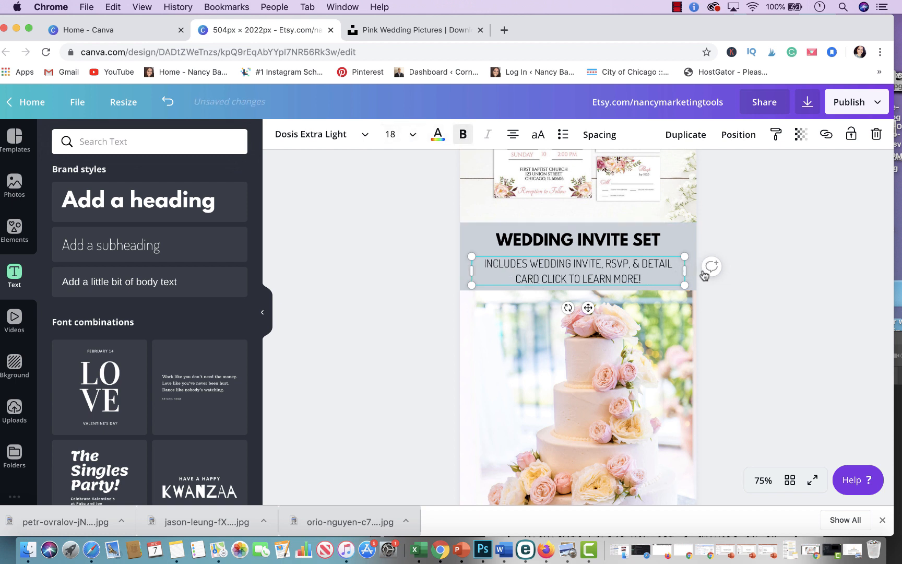
pyautogui.moveTo(685, 271); pyautogui.dragTo(650, 264)
pyautogui.click(782, 238)
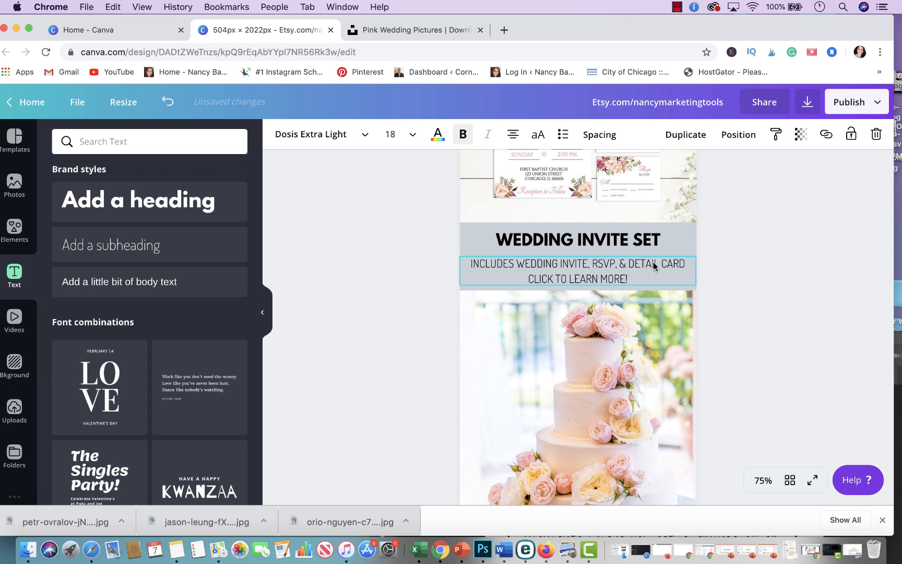
# Step: Reposition the heading and subheading so they sit evenly within the gray band
pyautogui.click(758, 228)
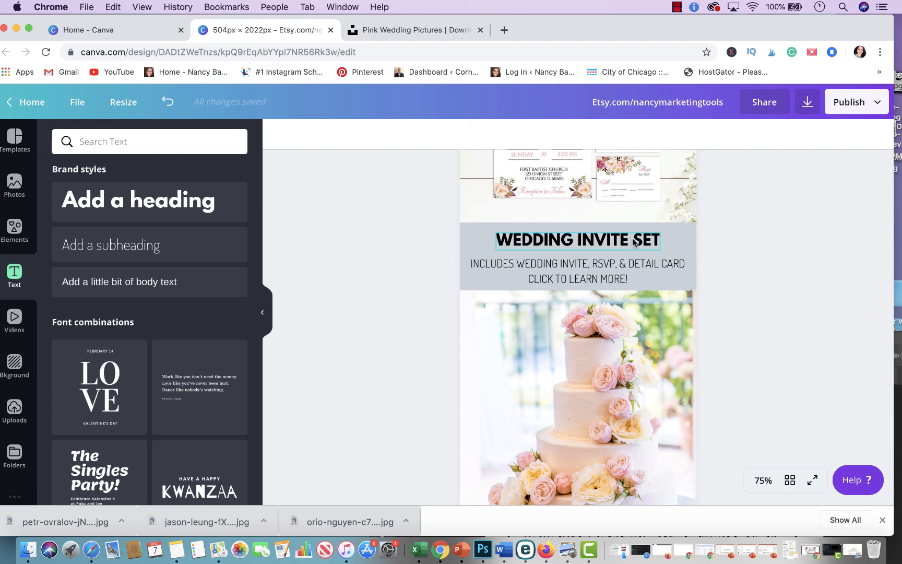
pyautogui.moveTo(634, 242); pyautogui.dragTo(647, 257)
pyautogui.click(743, 226)
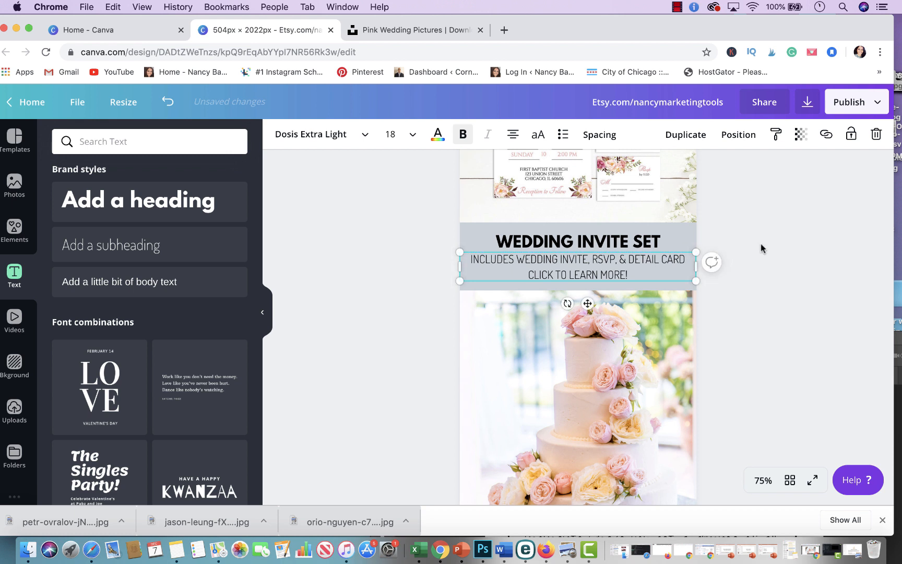
pyautogui.click(755, 223)
# Step: Try pink and gray fills on the thin strip above the Etsy URL band, then set it back to white
pyautogui.scroll(3, 754, 221)
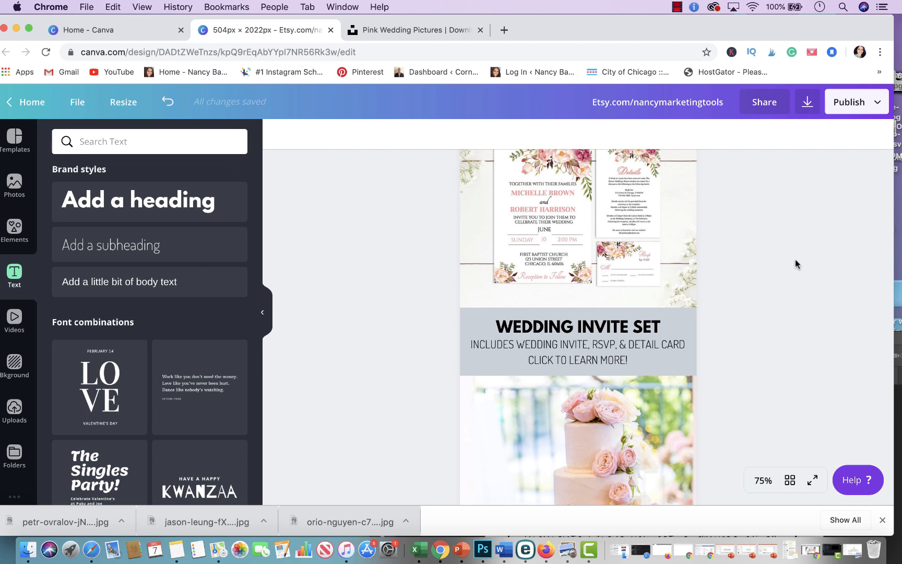
pyautogui.press('super+minus')
pyautogui.press('super+minus')
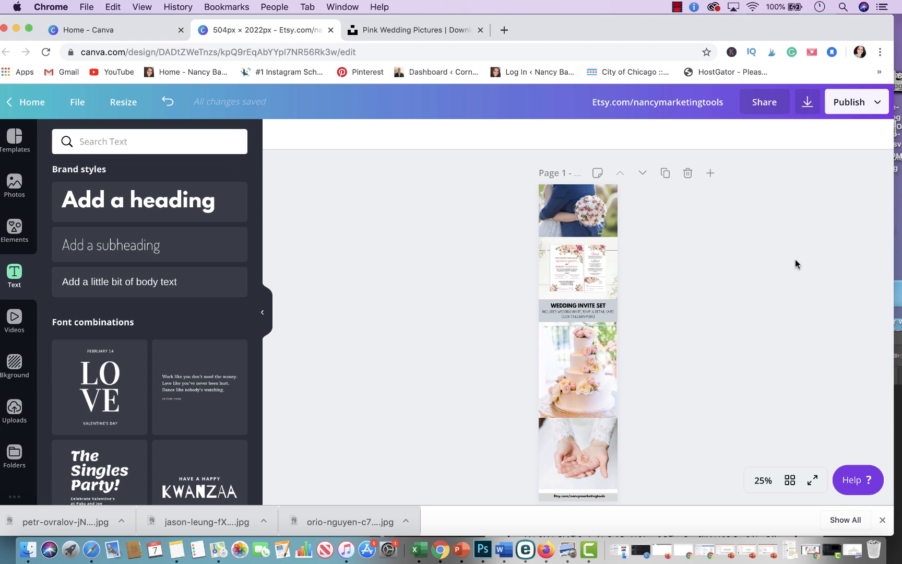
pyautogui.scroll(-3, 751, 328)
pyautogui.press('super+equal')
pyautogui.press('super+equal')
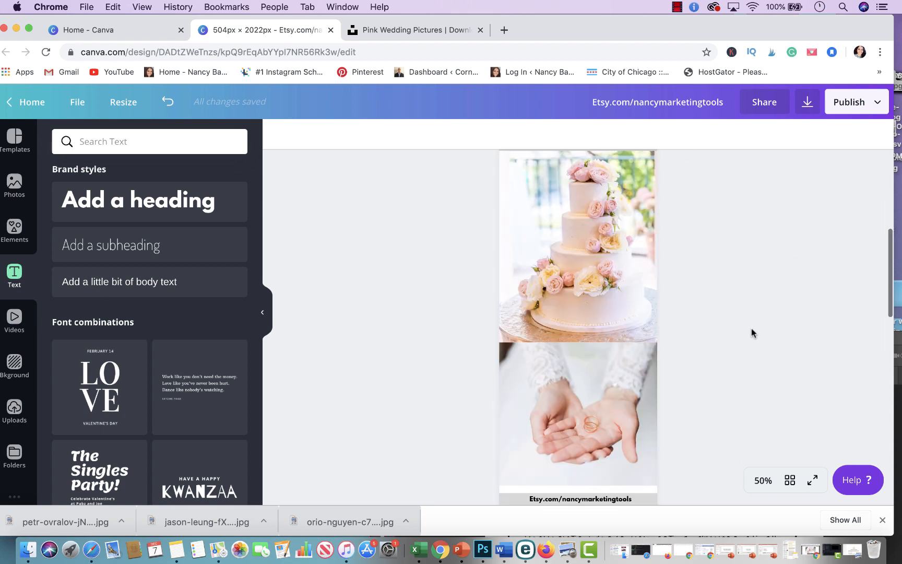
pyautogui.scroll(-5, 681, 421)
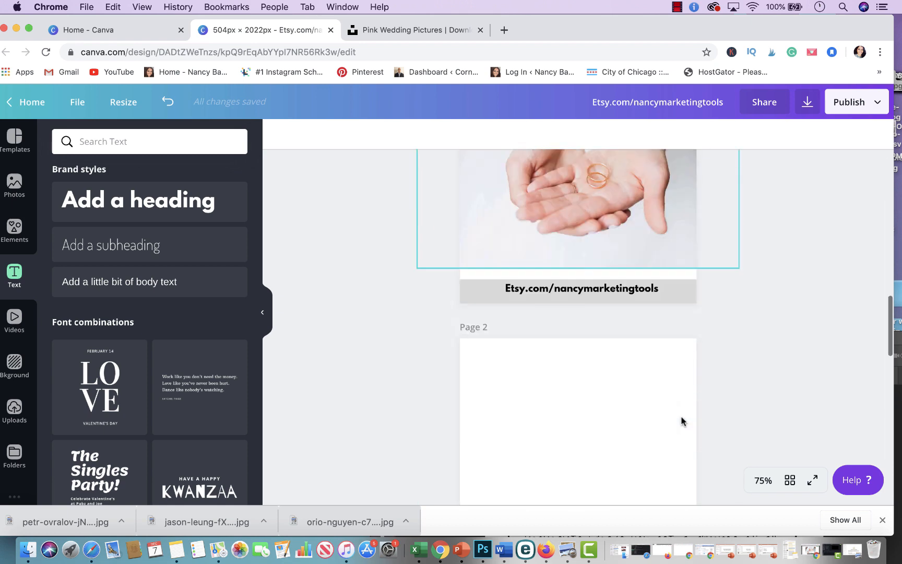
pyautogui.click(602, 249)
pyautogui.click(280, 134)
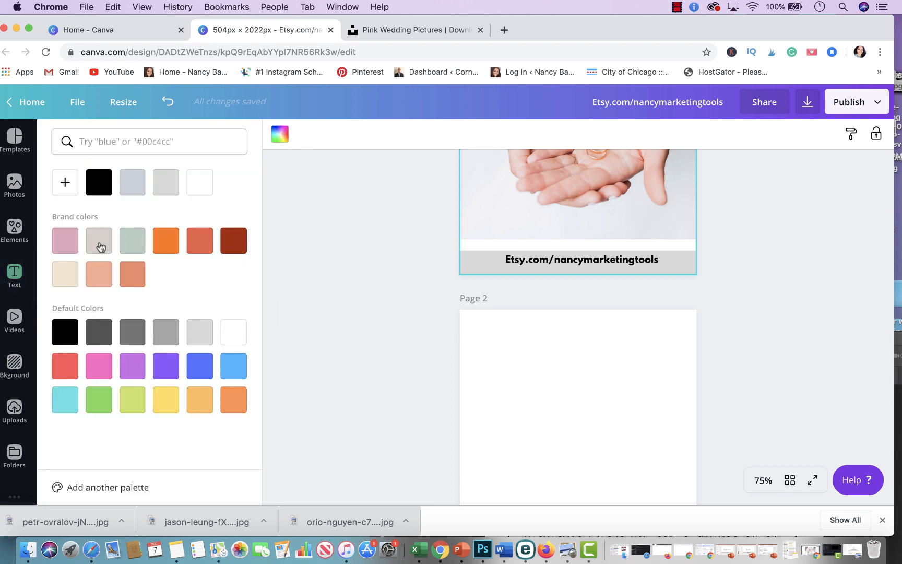
pyautogui.click(63, 244)
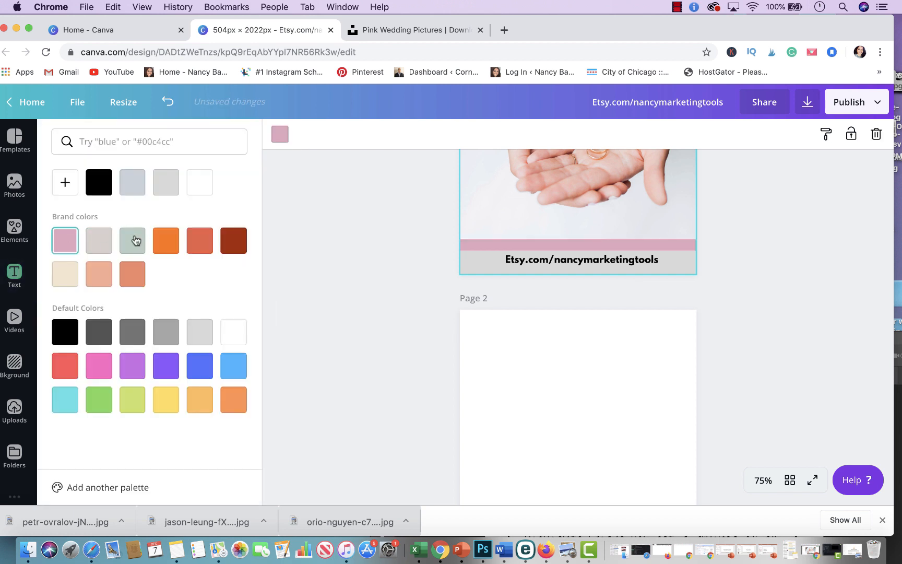
pyautogui.click(101, 244)
pyautogui.click(65, 240)
pyautogui.click(200, 182)
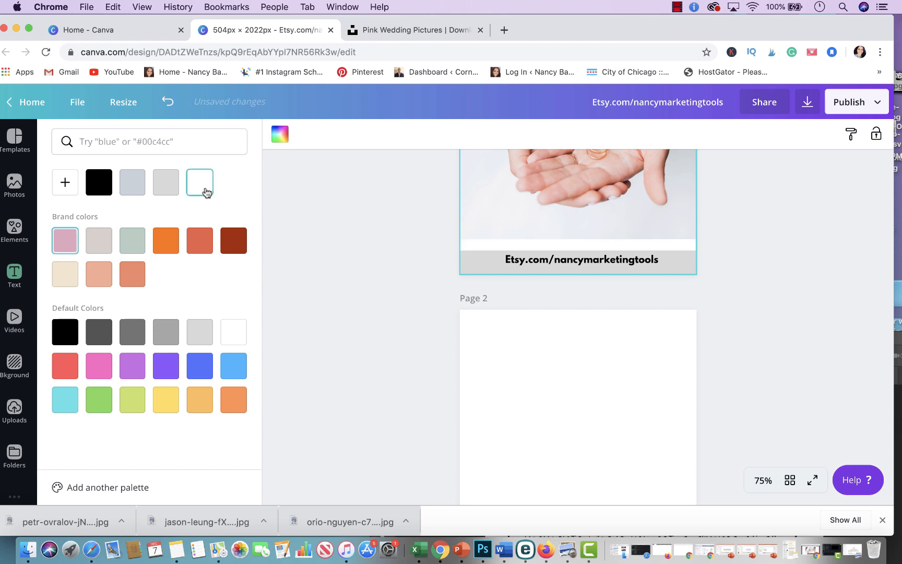
# Step: Scroll through the whole design to review the stacked photos and text bands
pyautogui.scroll(5, 368, 216)
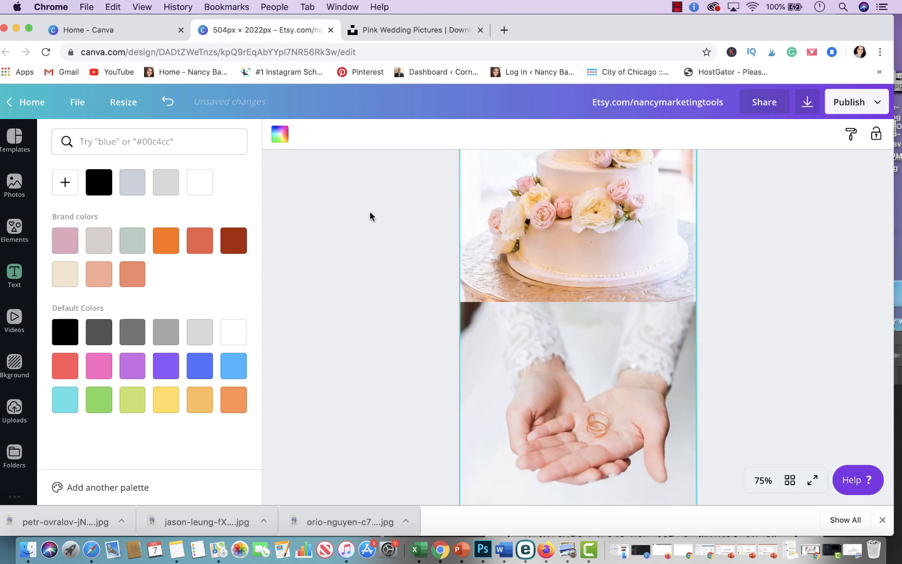
pyautogui.scroll(-5, 370, 215)
pyautogui.scroll(3, 363, 244)
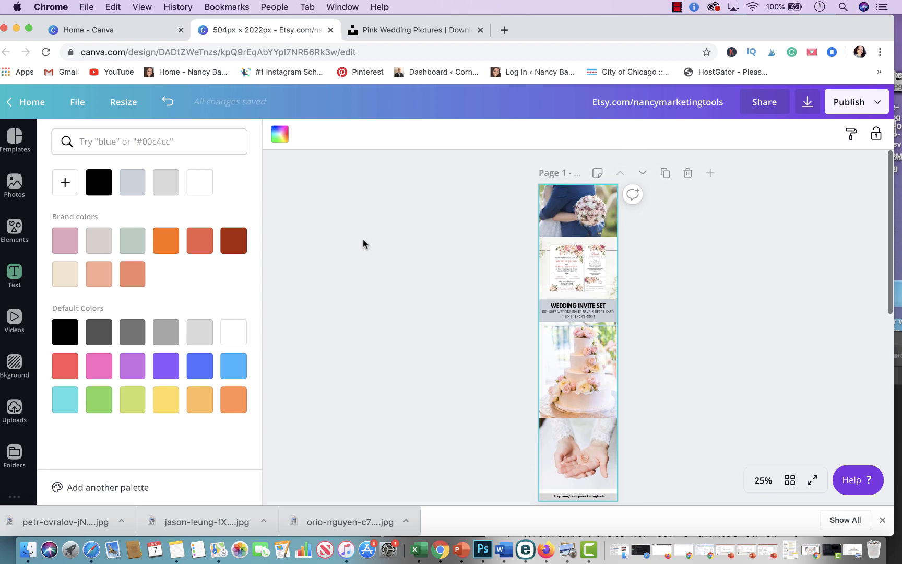
pyautogui.scroll(5, 363, 244)
pyautogui.scroll(5, 363, 243)
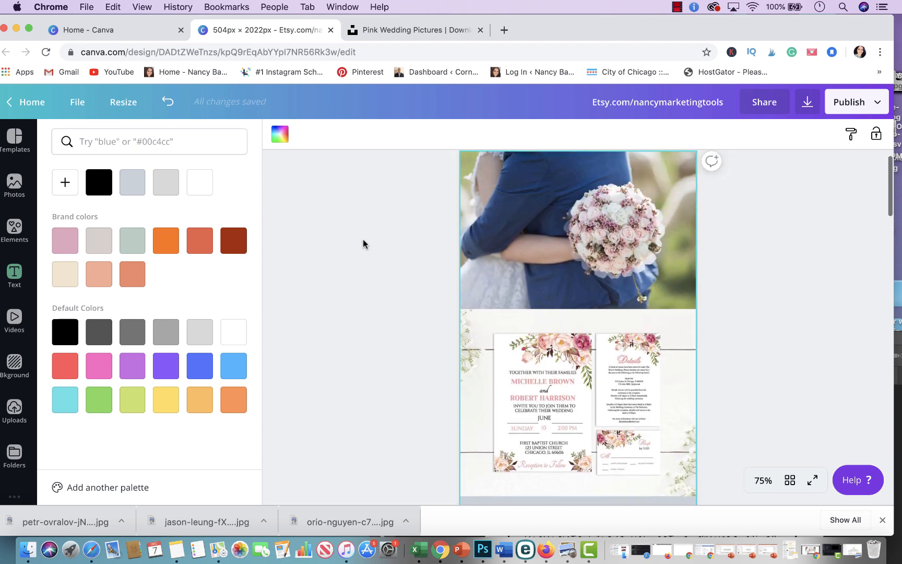
pyautogui.scroll(-5, 363, 244)
pyautogui.scroll(-10, 363, 239)
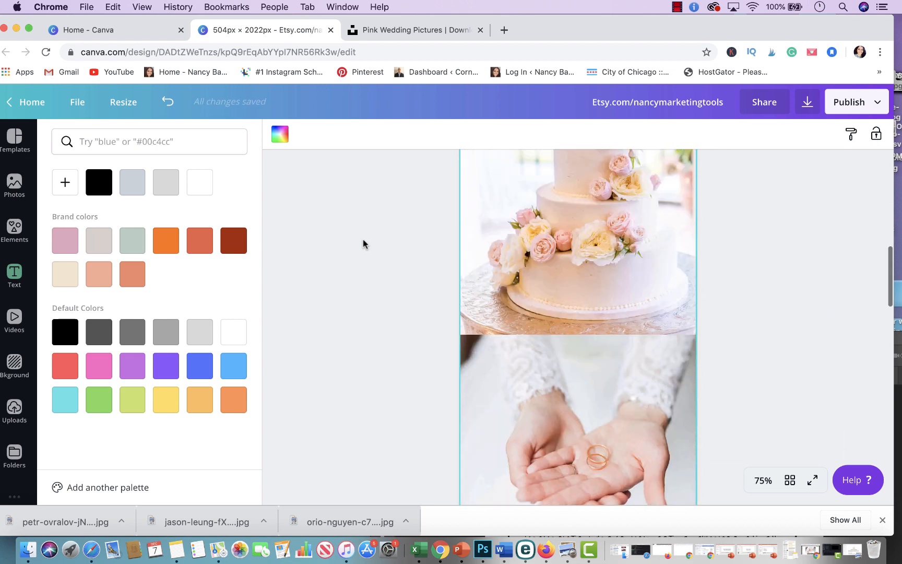
pyautogui.scroll(4, 363, 239)
pyautogui.scroll(6, 363, 240)
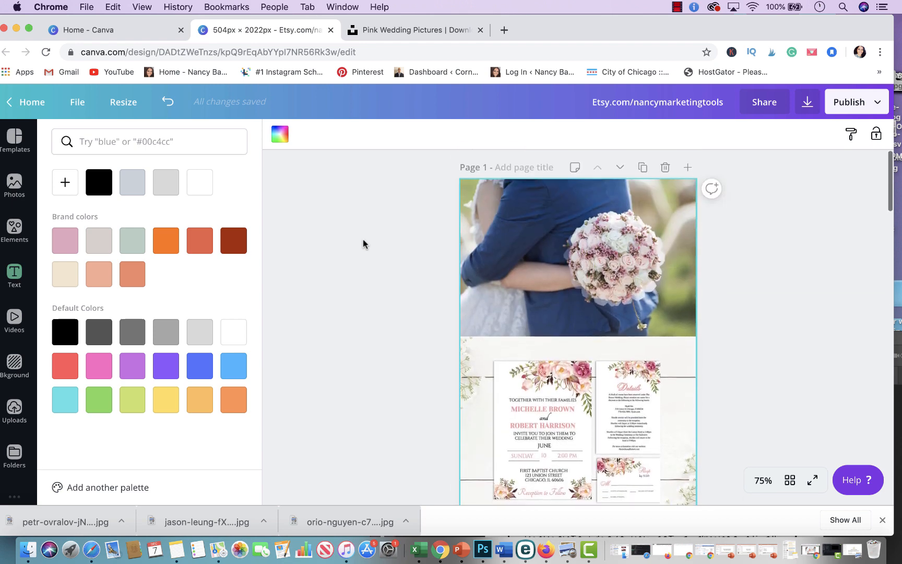
# Step: Scroll around the upper part of the design to check the photos, invitation and heading band
pyautogui.scroll(-1, 382, 256)
pyautogui.scroll(-4, 382, 255)
pyautogui.scroll(4, 382, 256)
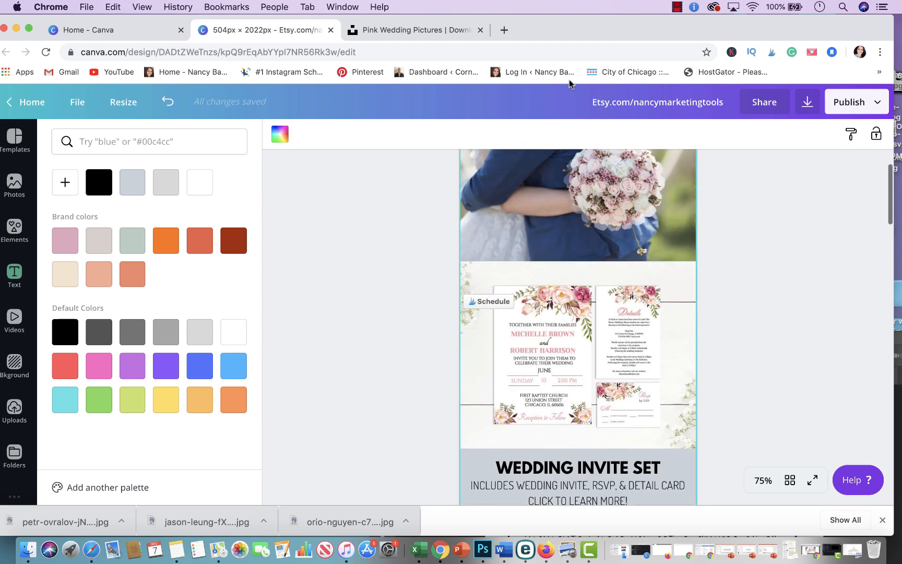
pyautogui.scroll(-8, 564, 460)
pyautogui.scroll(-3, 564, 460)
pyautogui.scroll(2, 569, 463)
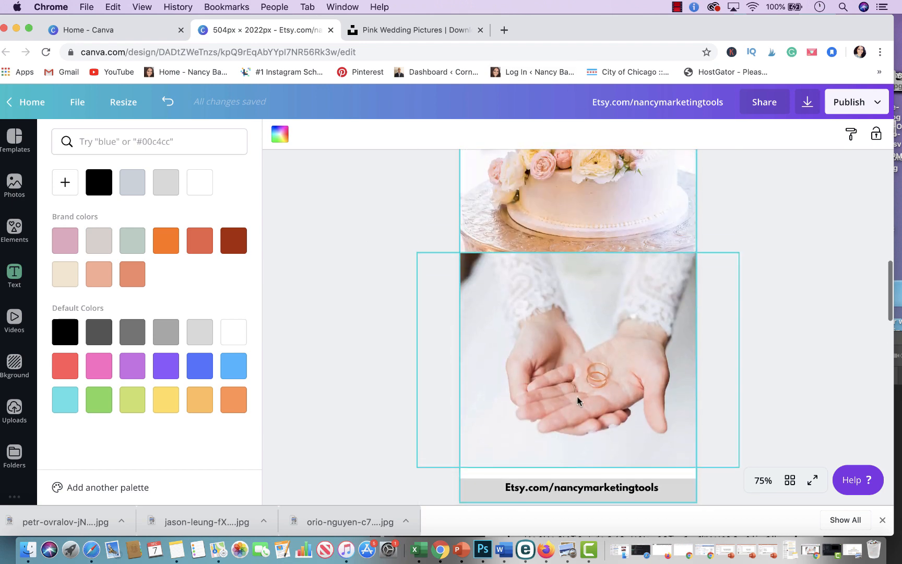
pyautogui.scroll(8, 615, 369)
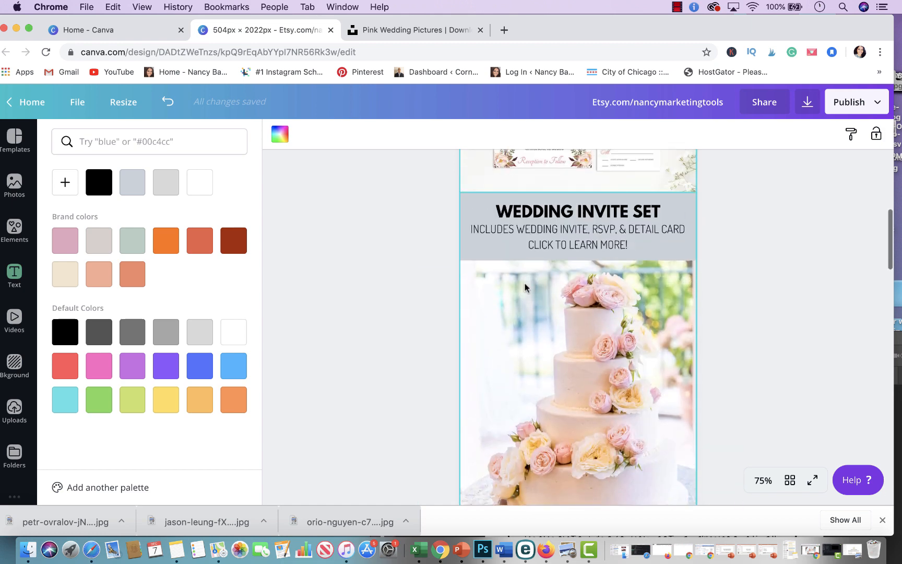
pyautogui.scroll(3, 576, 275)
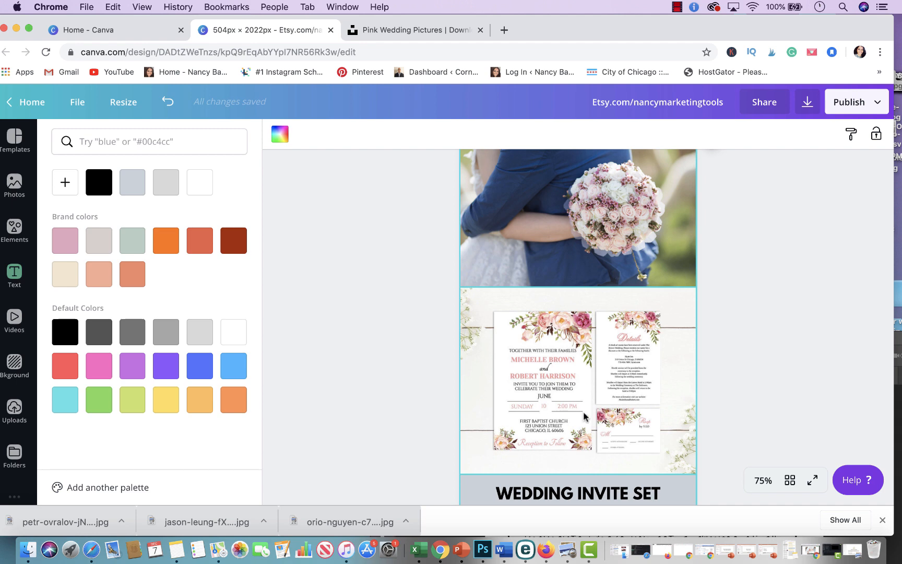
# Step: Switch to the Unsplash tab and search its photos for pets
pyautogui.click(381, 35)
pyautogui.tripleClick(249, 107)
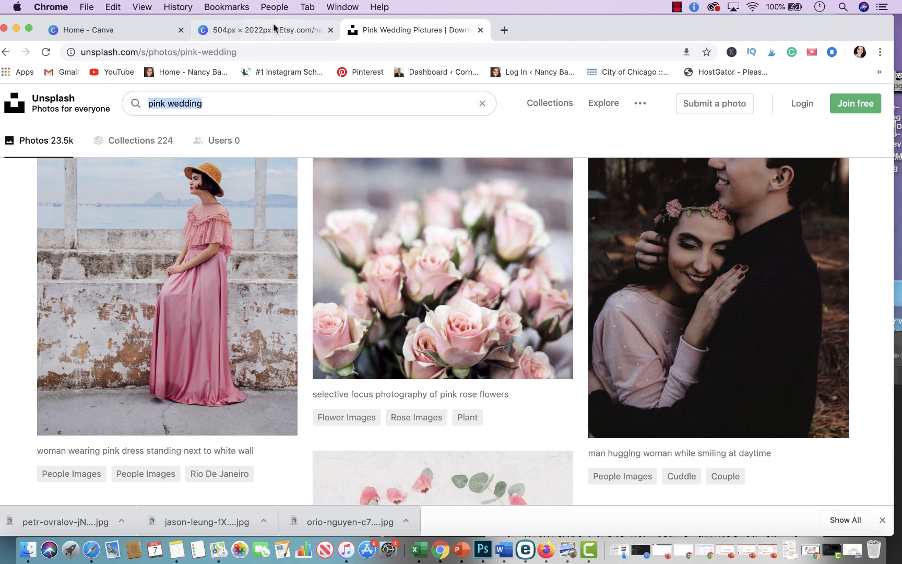
pyautogui.write('PRET')
pyautogui.press('Return')
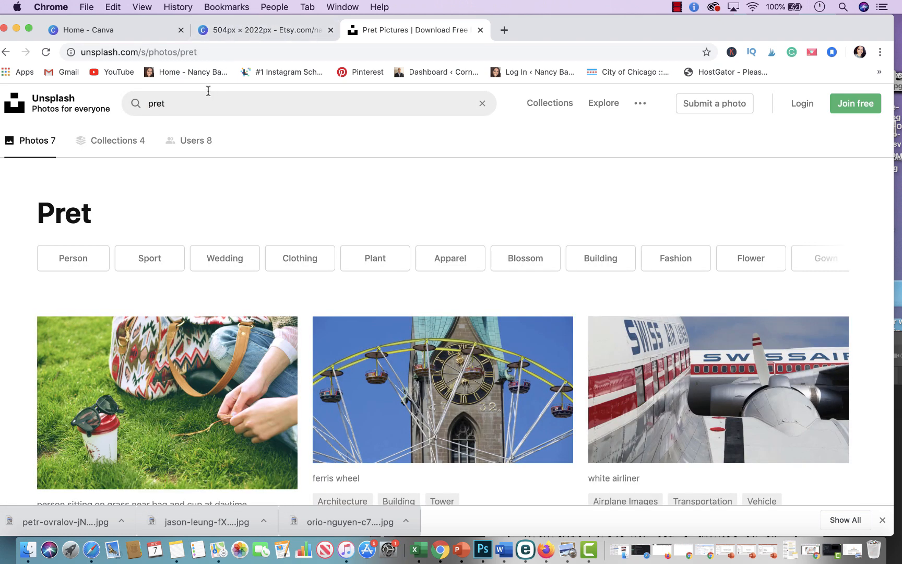
pyautogui.click(203, 104)
pyautogui.write('PETs')
pyautogui.press('Return')
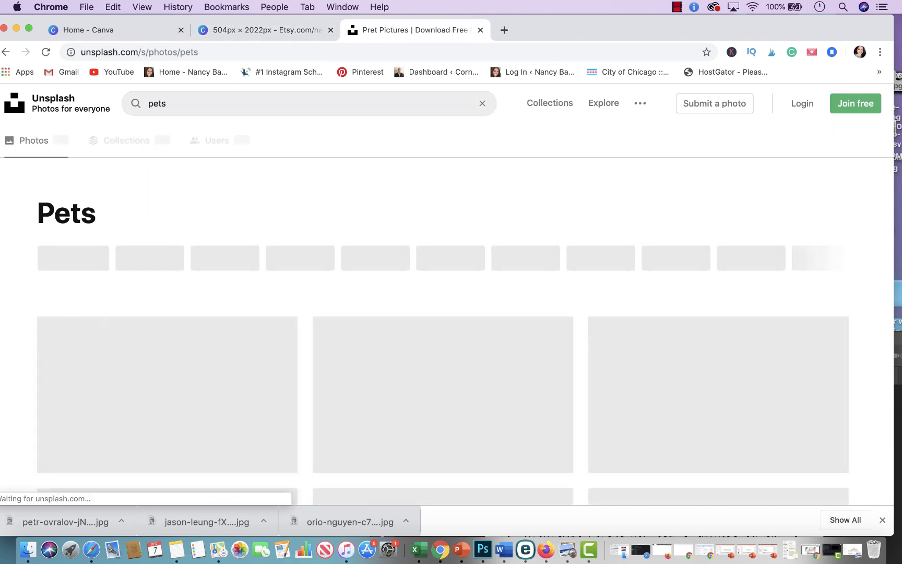
pyautogui.scroll(-10, 286, 312)
pyautogui.scroll(-10, 286, 312)
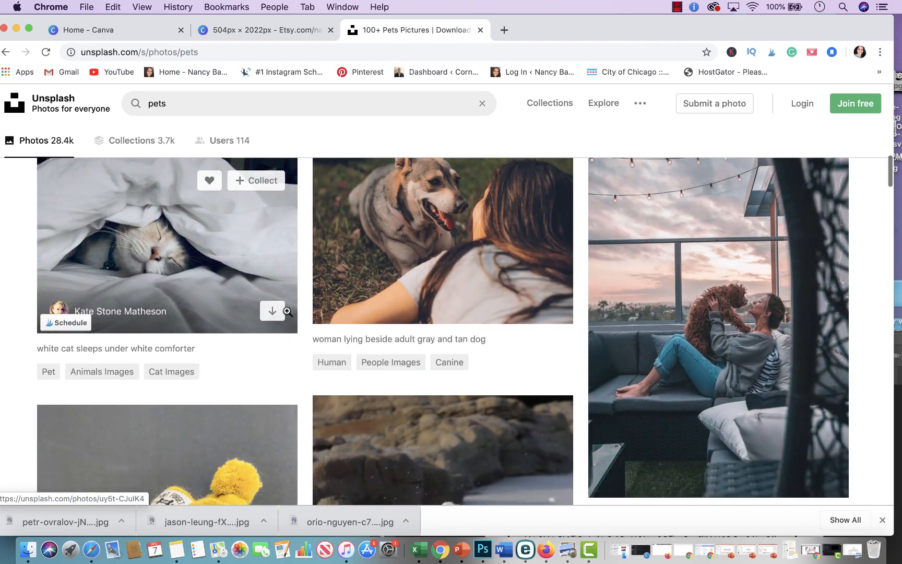
# Step: Search Unsplash for mugs and browse the photo results
pyautogui.click(198, 102)
pyautogui.write('MU')
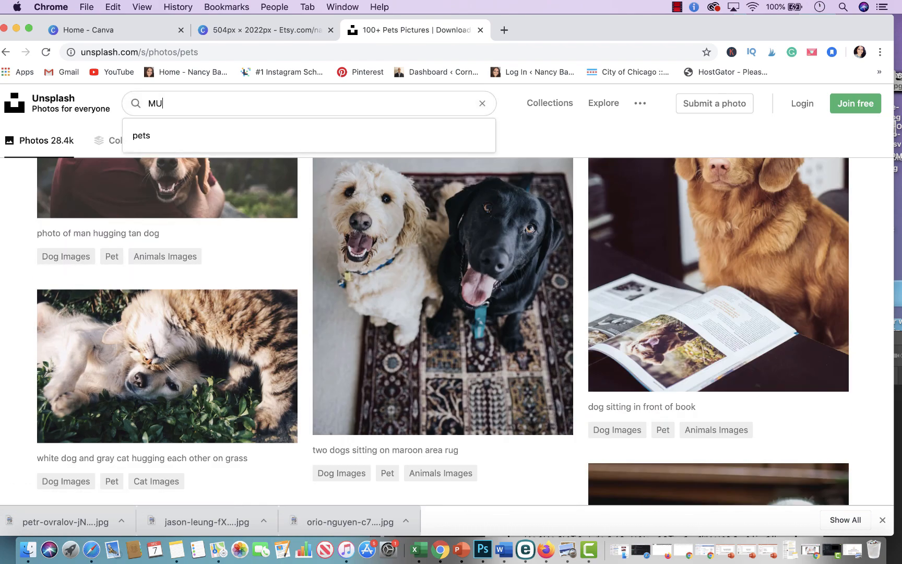
pyautogui.write('GS')
pyautogui.press('Return')
pyautogui.scroll(-3, 253, 290)
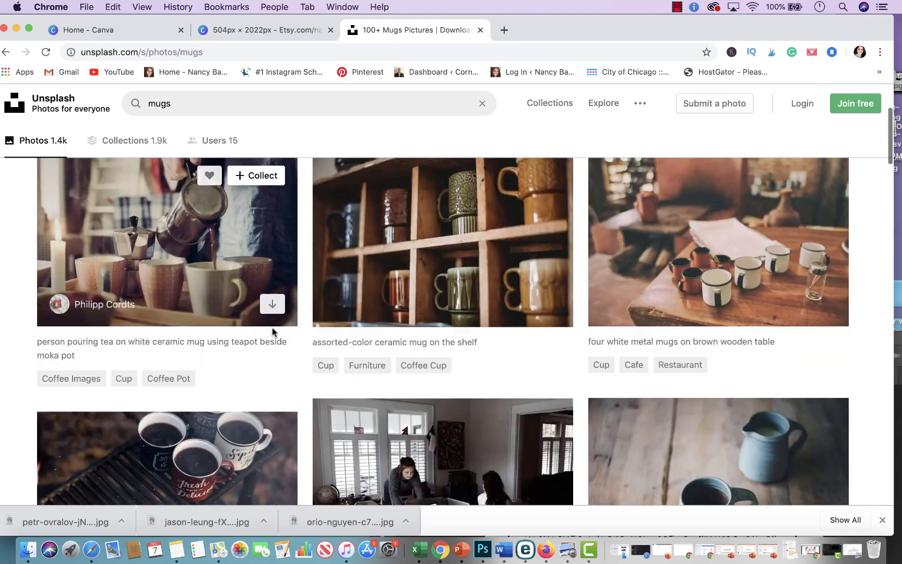
pyautogui.scroll(-10, 272, 327)
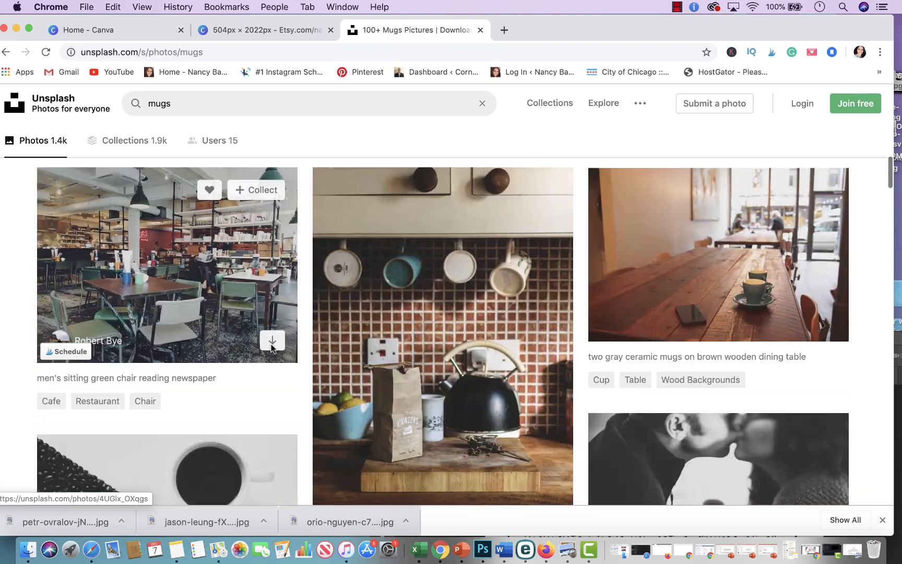
pyautogui.scroll(10, 272, 347)
pyautogui.scroll(-10, 272, 346)
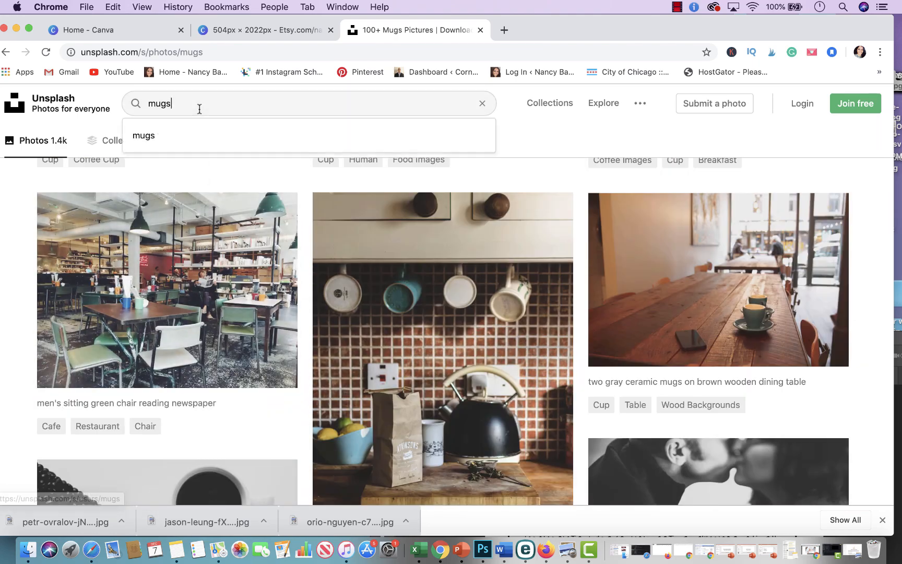
# Step: Search Unsplash for food and browse through the photo results
pyautogui.doubleClick(200, 109)
pyautogui.write('O')
pyautogui.press('BackSpace')
pyautogui.write('FOOD')
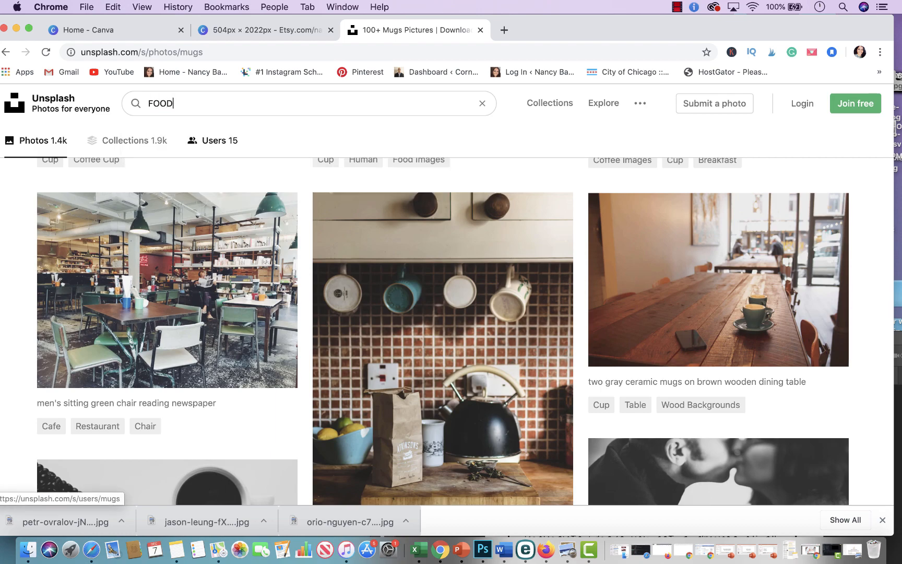
pyautogui.press('Return')
pyautogui.scroll(-6, 265, 295)
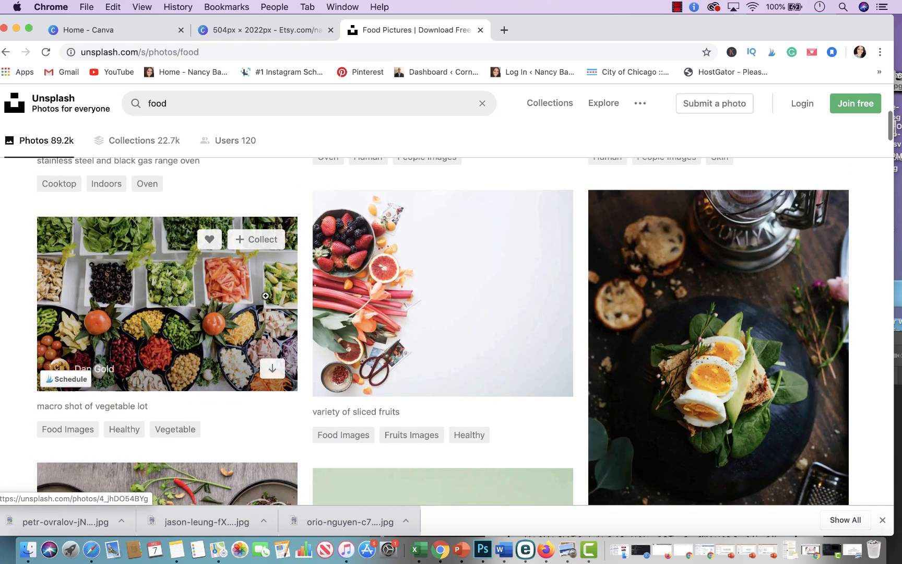
pyautogui.scroll(-15, 266, 295)
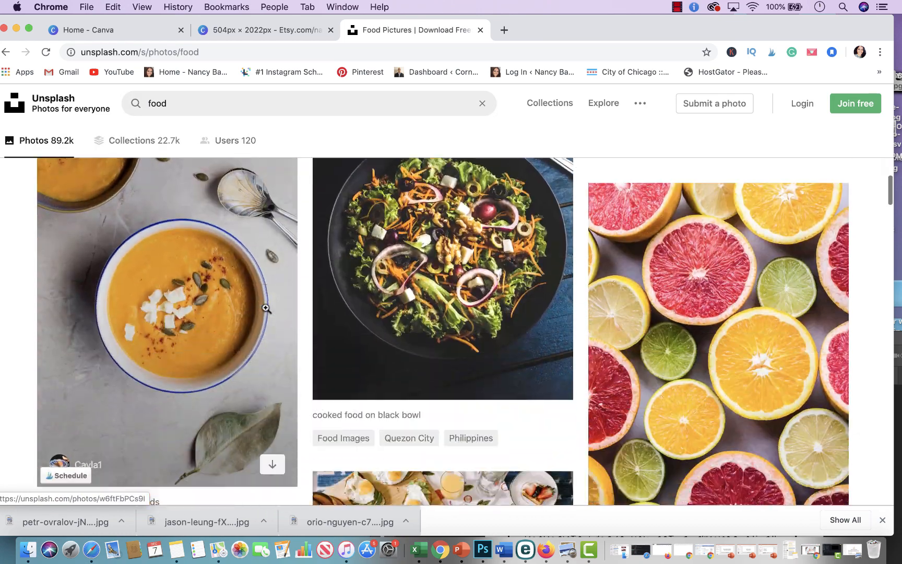
pyautogui.scroll(-12, 267, 308)
pyautogui.scroll(20, 267, 309)
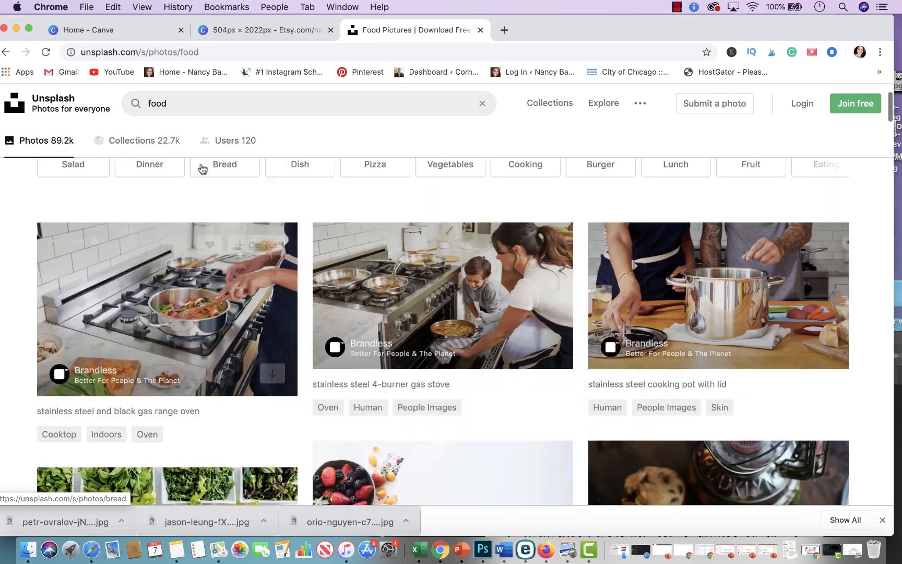
pyautogui.scroll(3, 194, 219)
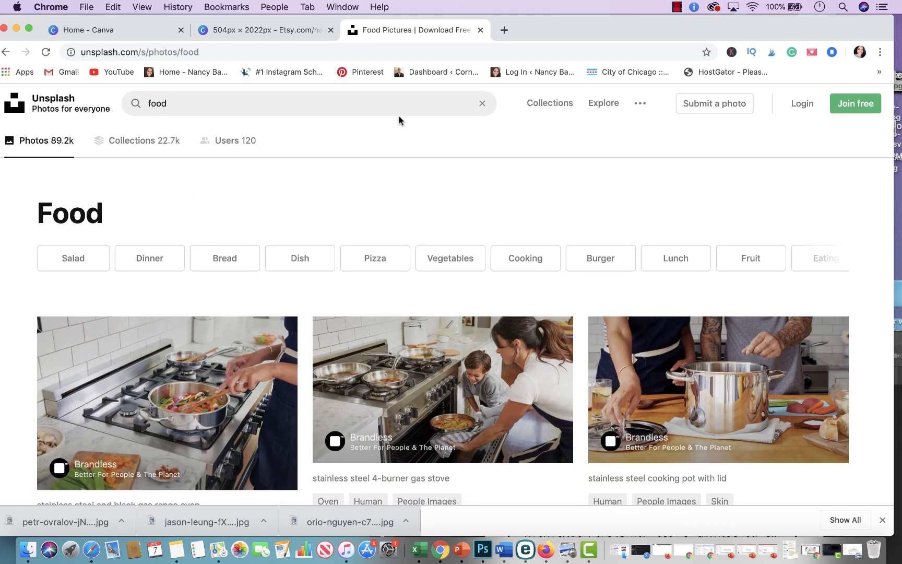
# Step: Return to the Canva tab and scroll through the finished design once more
pyautogui.click(294, 33)
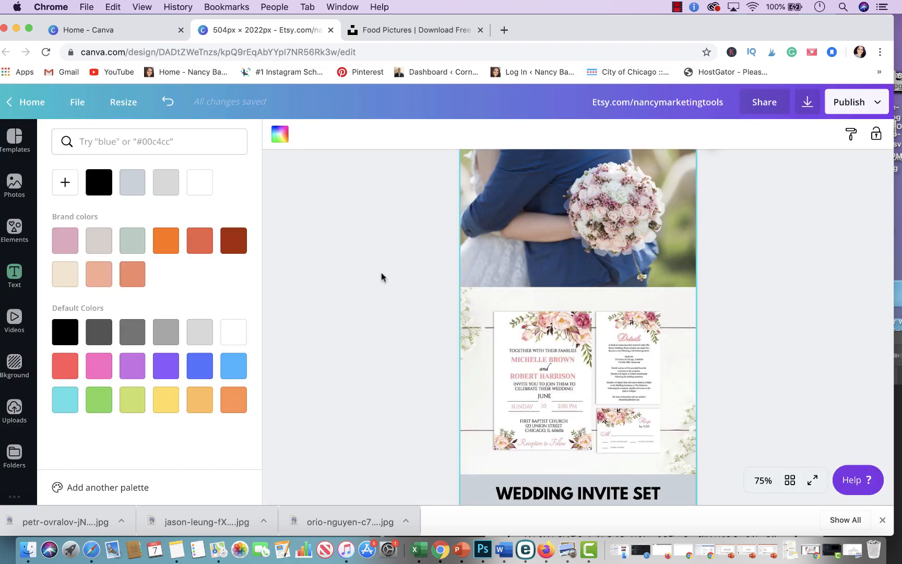
pyautogui.scroll(-15, 405, 259)
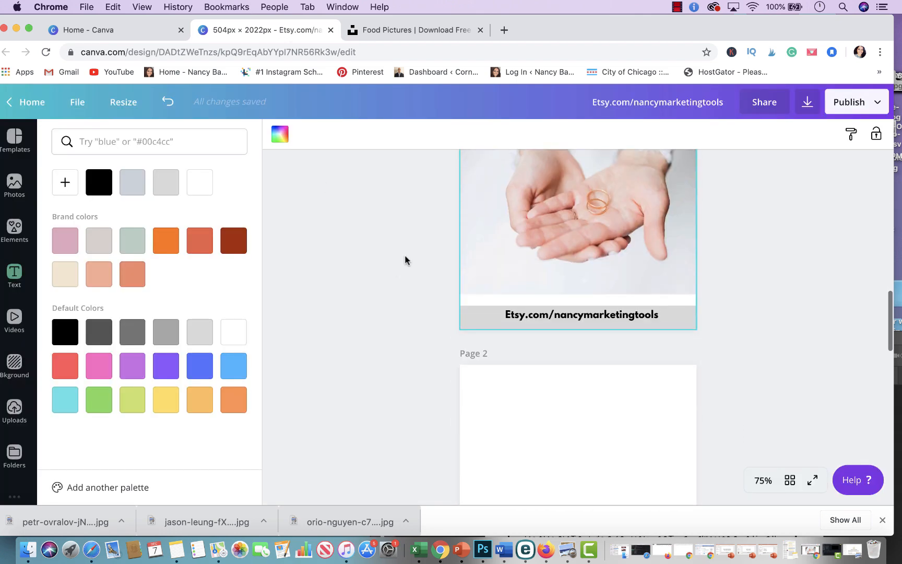
pyautogui.scroll(5, 405, 260)
pyautogui.scroll(10, 405, 260)
pyautogui.scroll(-3, 405, 259)
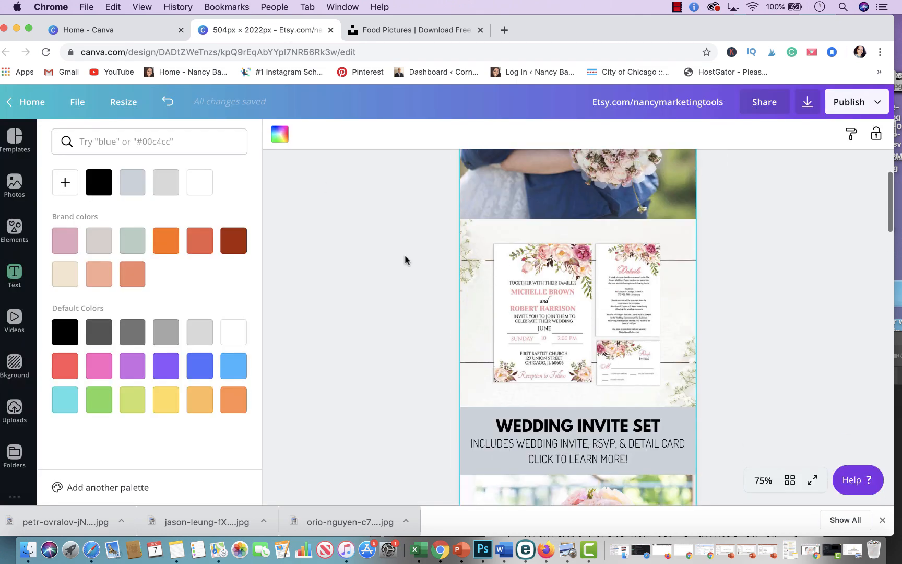
pyautogui.scroll(-3, 405, 260)
pyautogui.scroll(5, 601, 288)
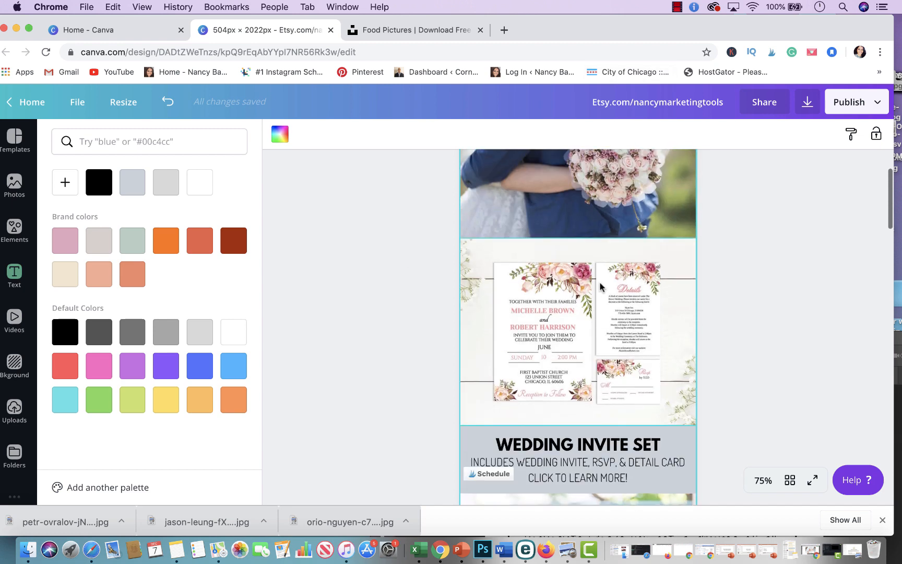
# Step: Download only page 1 of the design as a JPG file
pyautogui.click(803, 102)
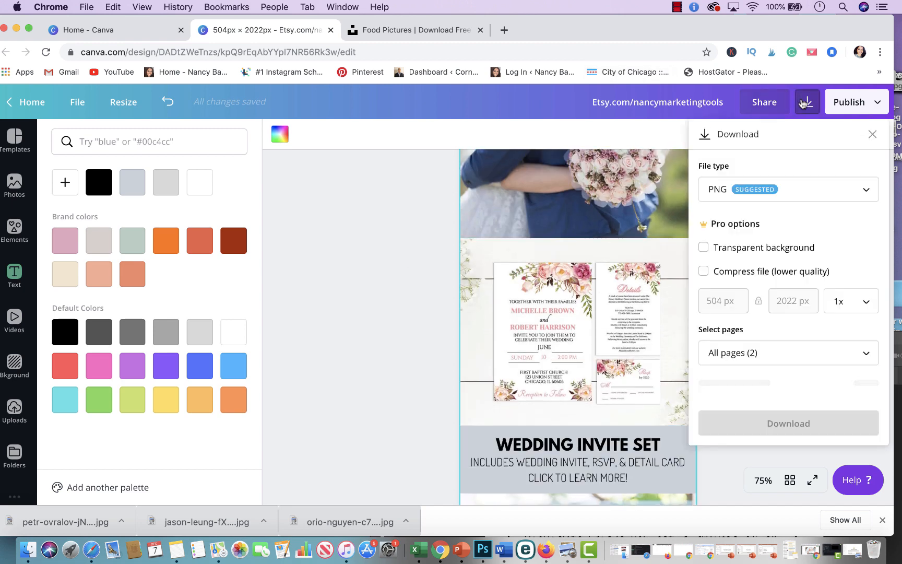
pyautogui.click(804, 184)
pyautogui.click(787, 225)
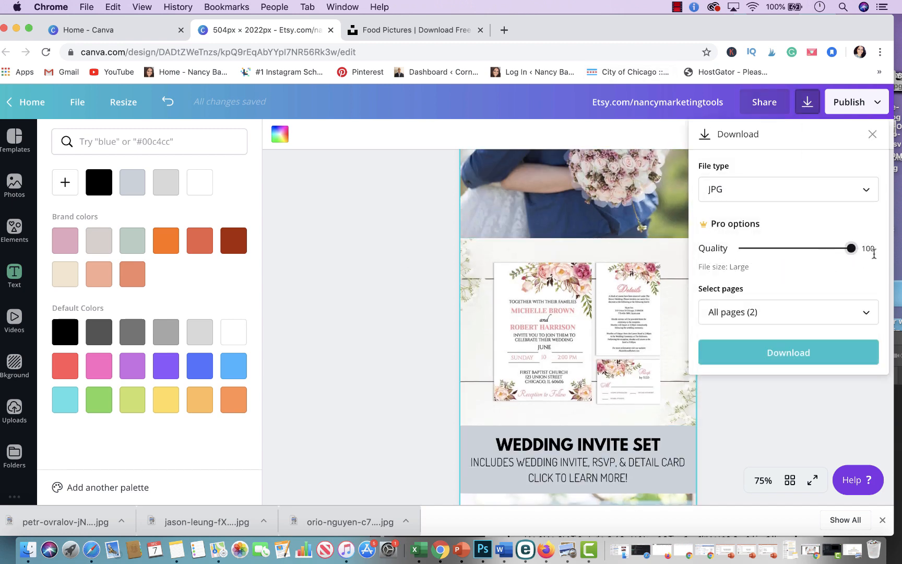
pyautogui.click(829, 315)
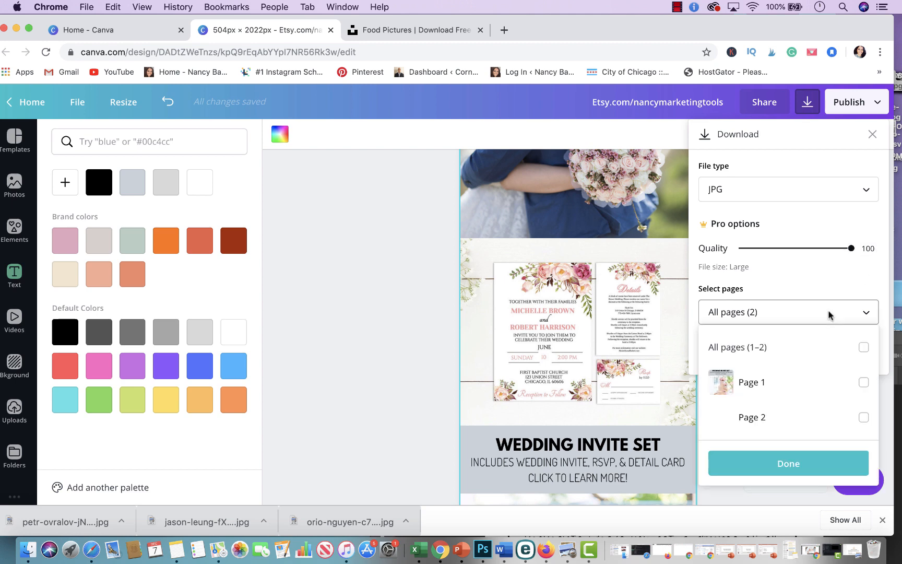
pyautogui.click(865, 384)
pyautogui.click(848, 457)
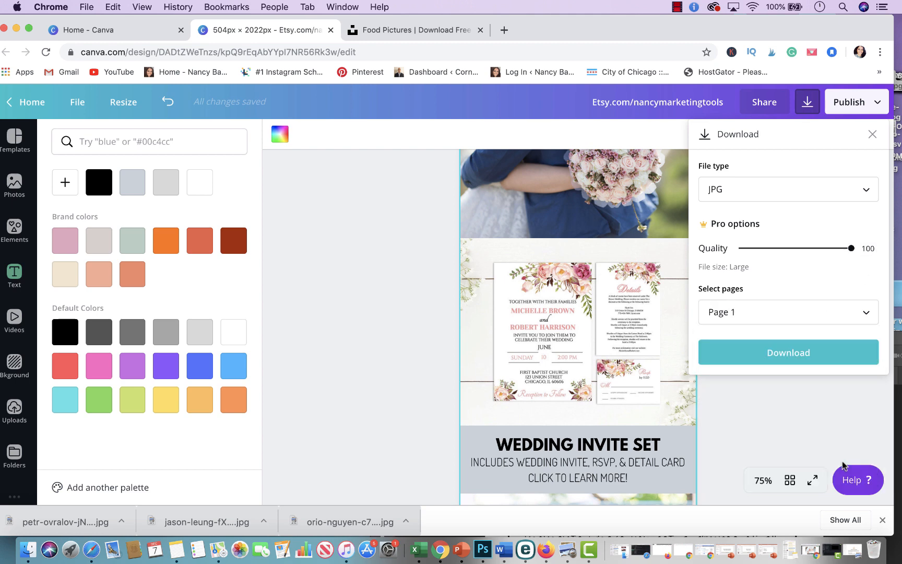
pyautogui.click(804, 359)
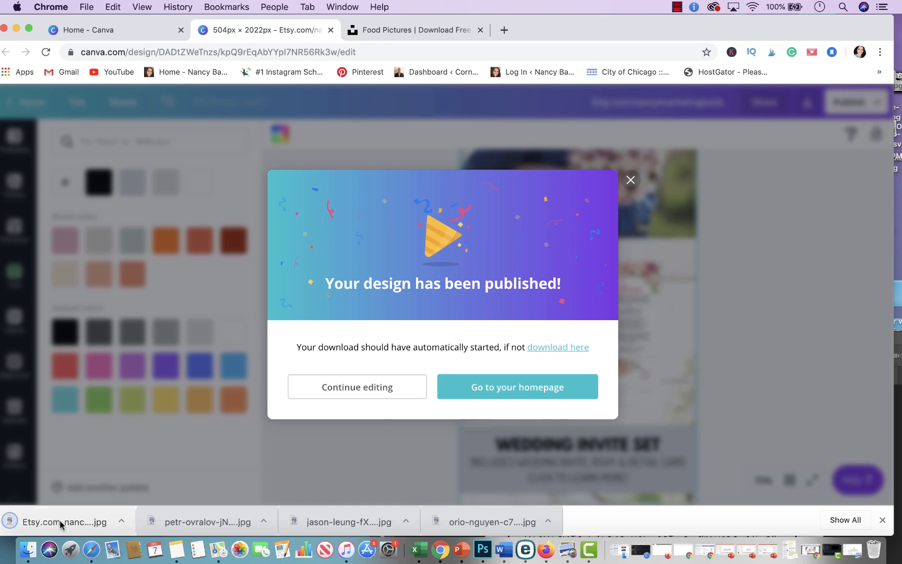
# Step: Open the downloaded JPG in Preview and scroll through the exported image
pyautogui.click(61, 522)
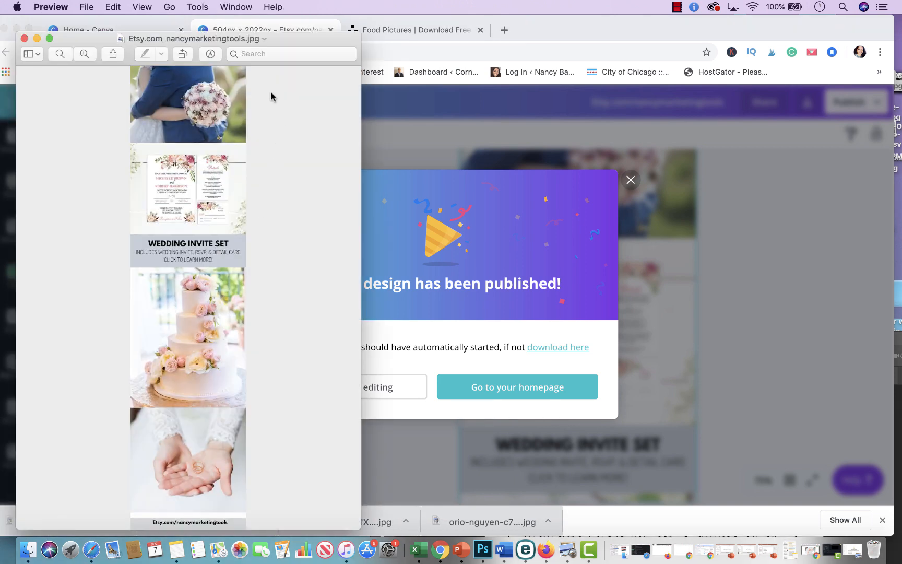
pyautogui.moveTo(263, 43); pyautogui.dragTo(636, 26)
pyautogui.scroll(5, 603, 189)
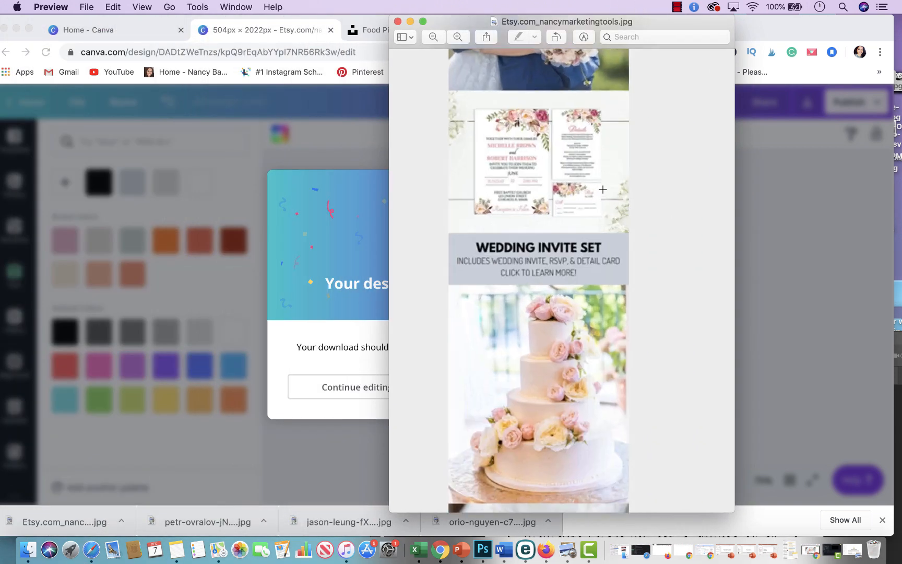
pyautogui.scroll(3, 603, 189)
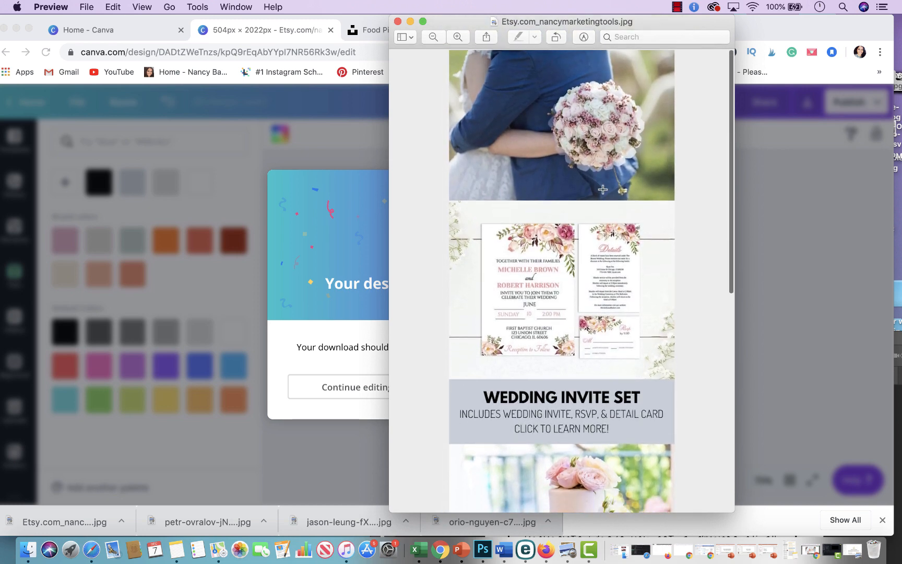
pyautogui.scroll(-5, 603, 189)
pyautogui.scroll(-2, 603, 189)
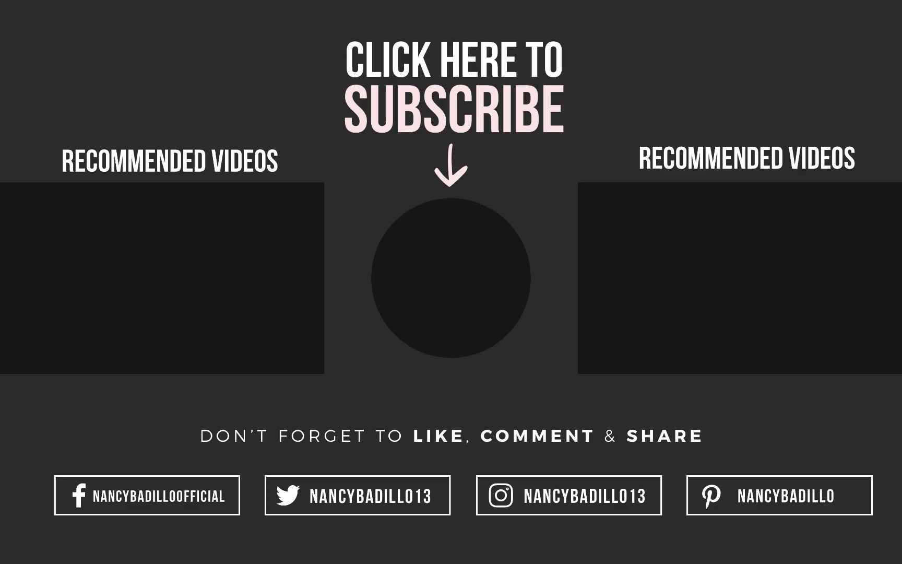